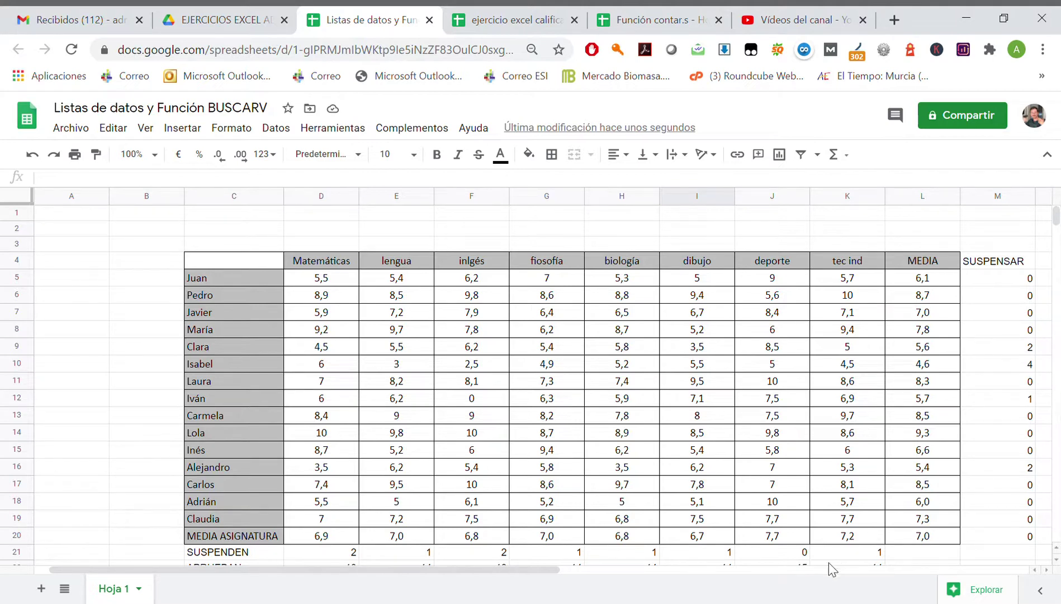
Select the eight subject headers, Matemáticas through tec ind, in row 4.
scroll(545, 513, "down", 3)
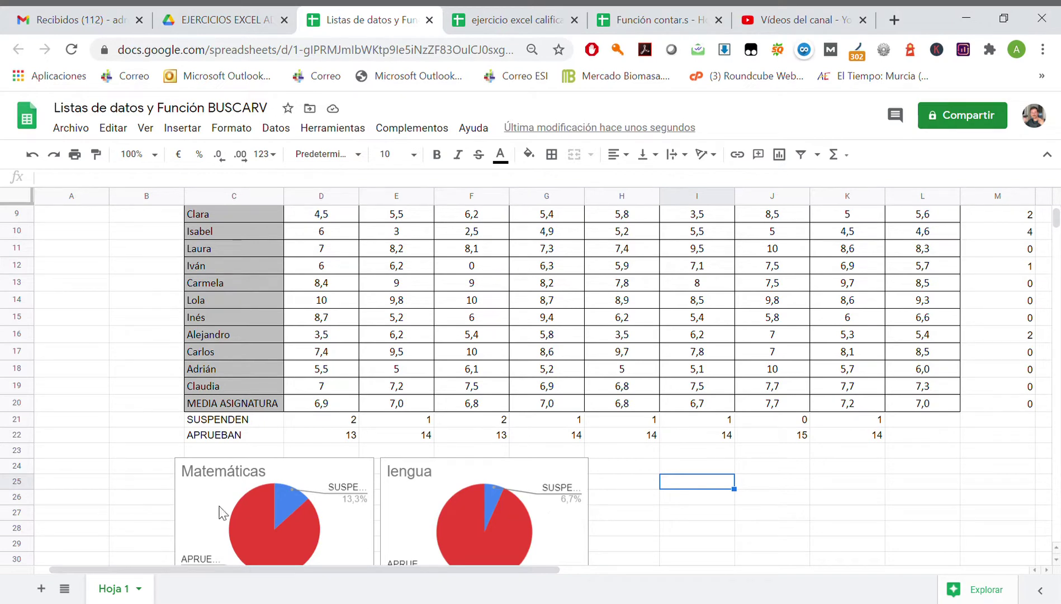
scroll(213, 484, "down", 3)
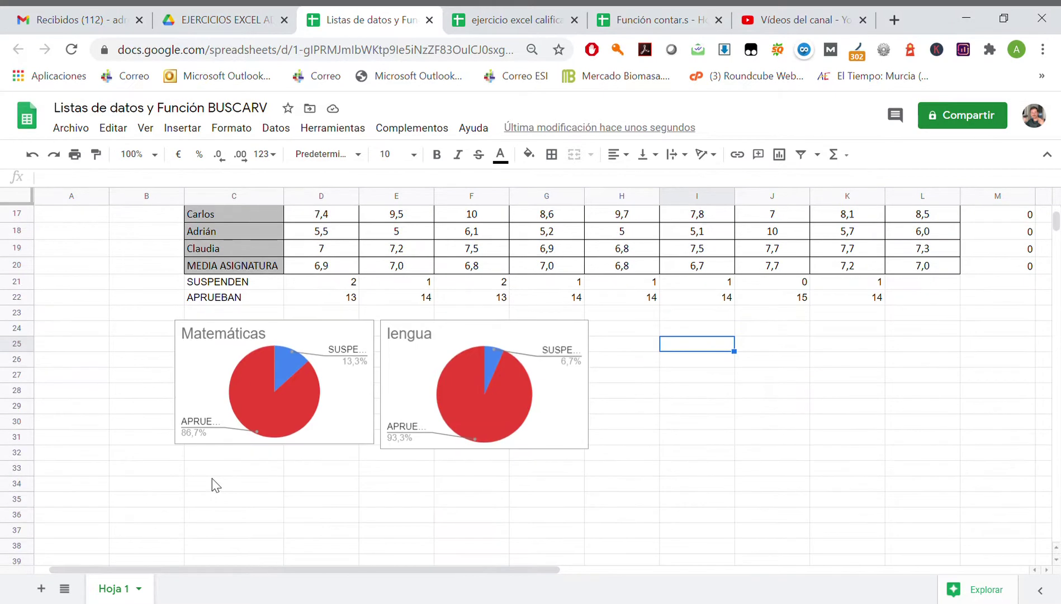
left_click(252, 514)
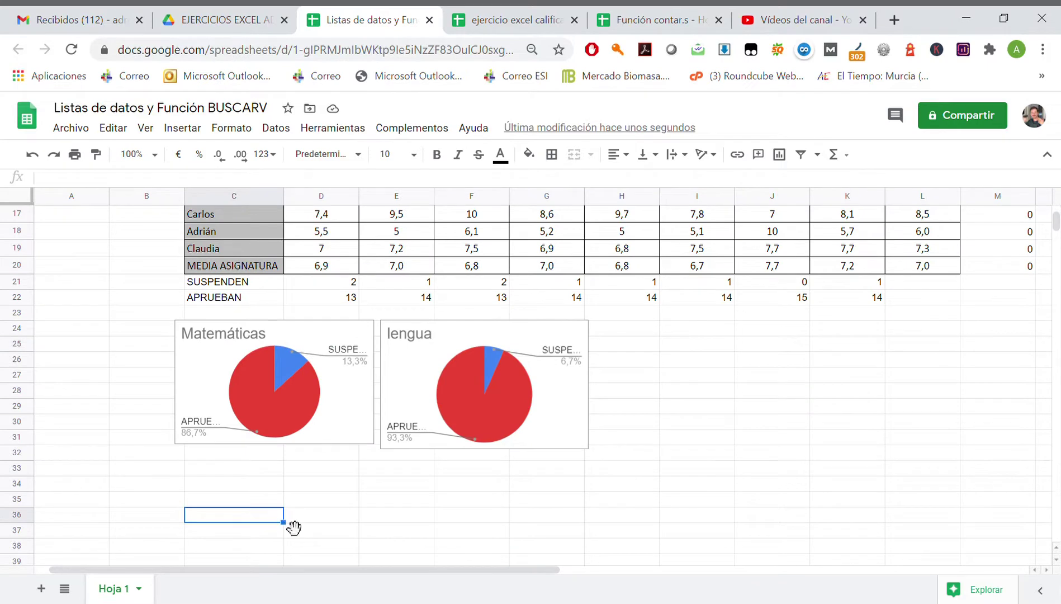
scroll(218, 271, "up", 5)
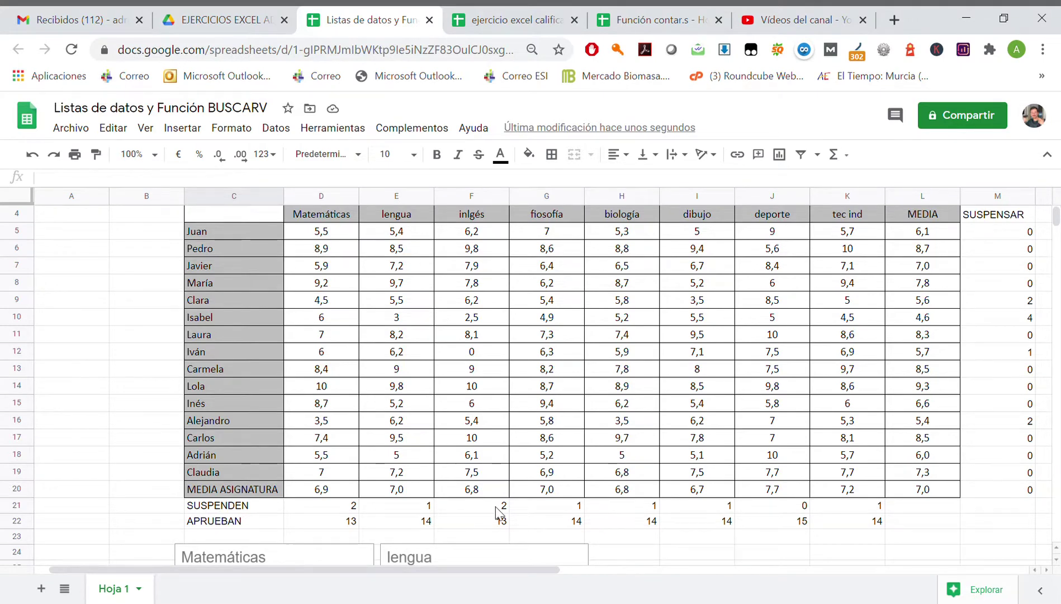
scroll(499, 512, "down", 4)
scroll(363, 476, "up", 5)
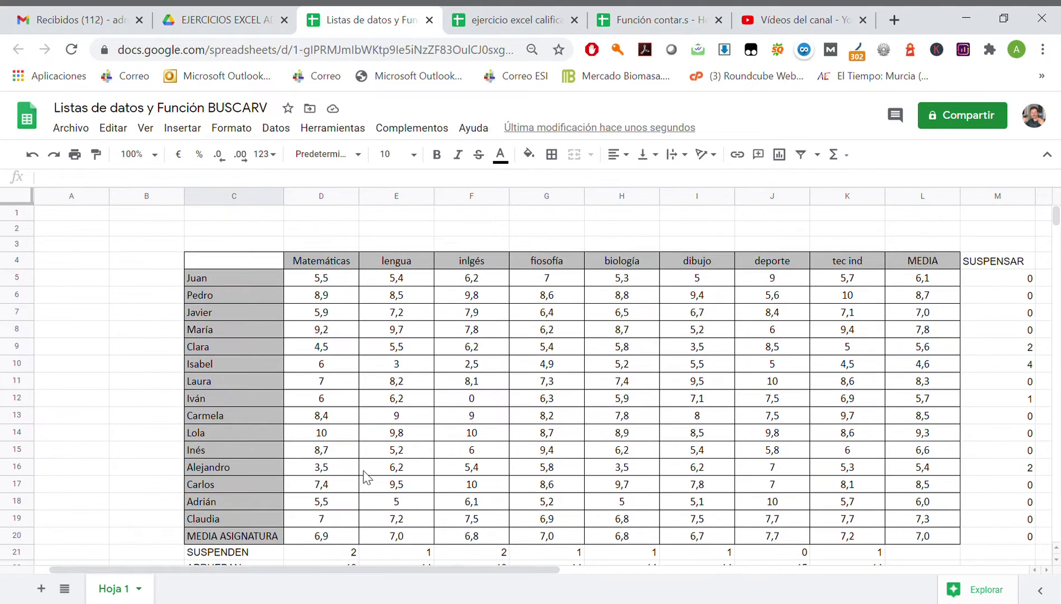
left_click(331, 268)
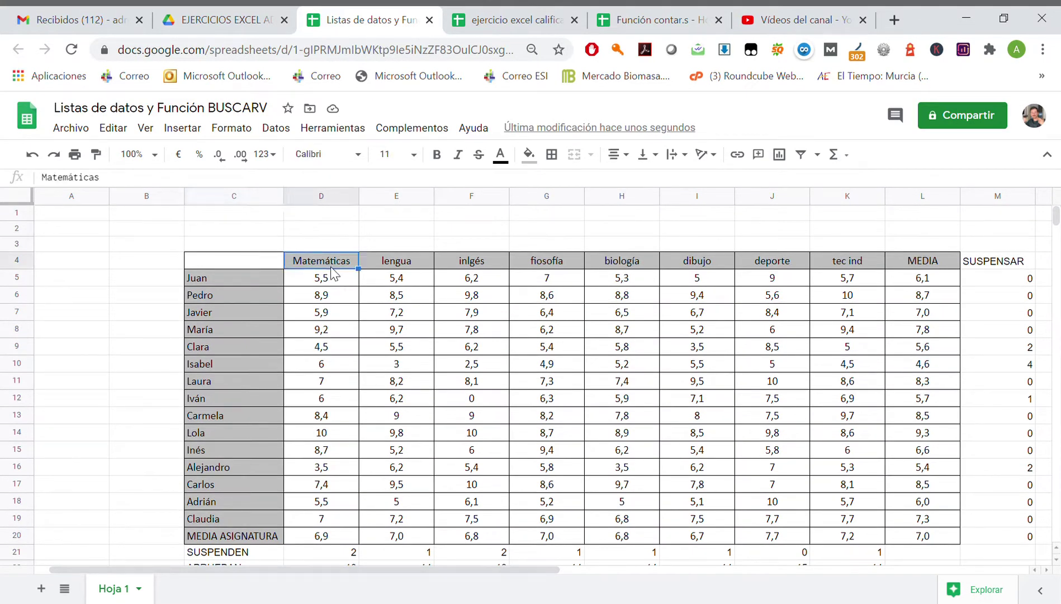
left_click(855, 256, "shift")
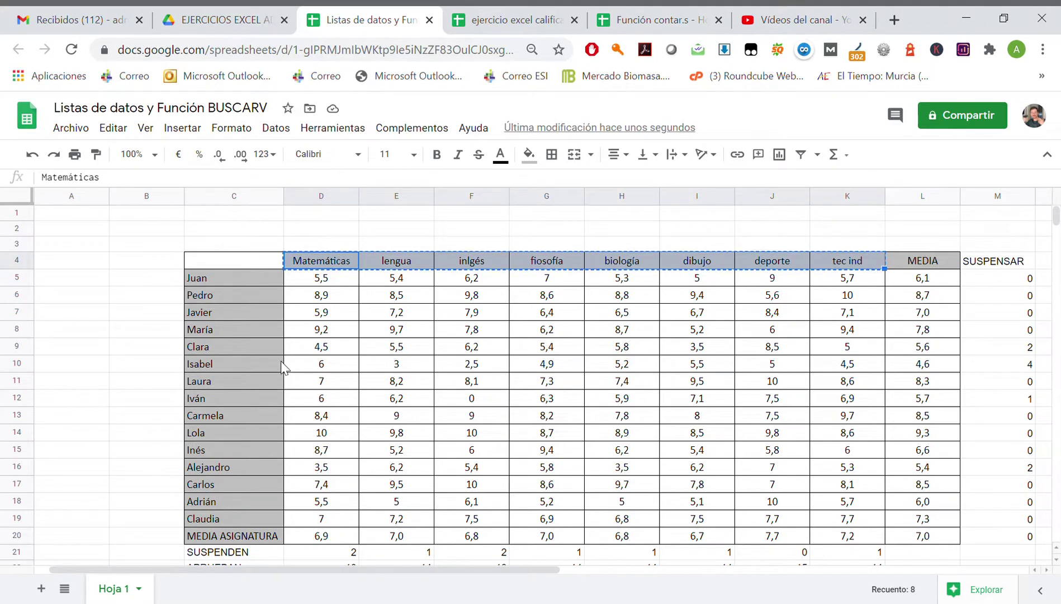
Paste the subject headers into row 36 starting at D36.
scroll(281, 361, "down", 4)
scroll(273, 361, "down", 2)
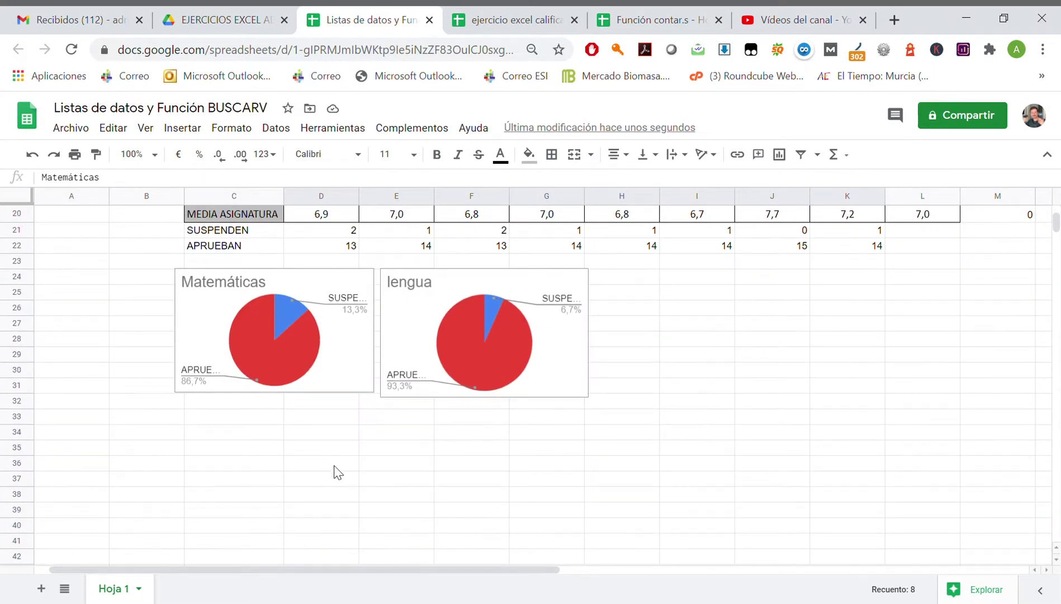
left_click(334, 463)
type("Matemáticas\tlengua\tinlgés\tfiosofía\tbiología\tdibujo\tdeporte\ttec ind")
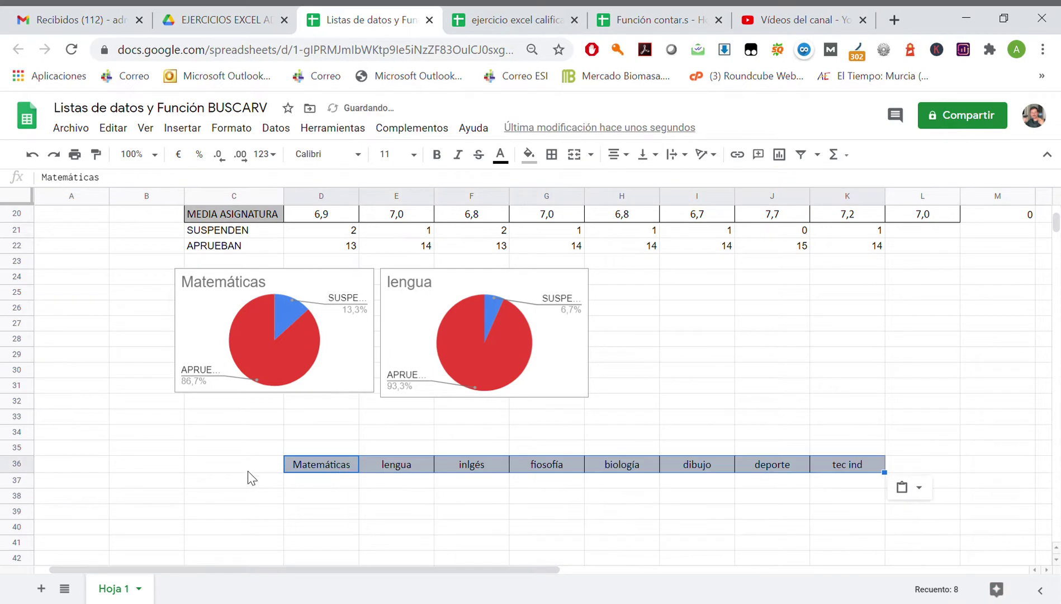
left_click(245, 481)
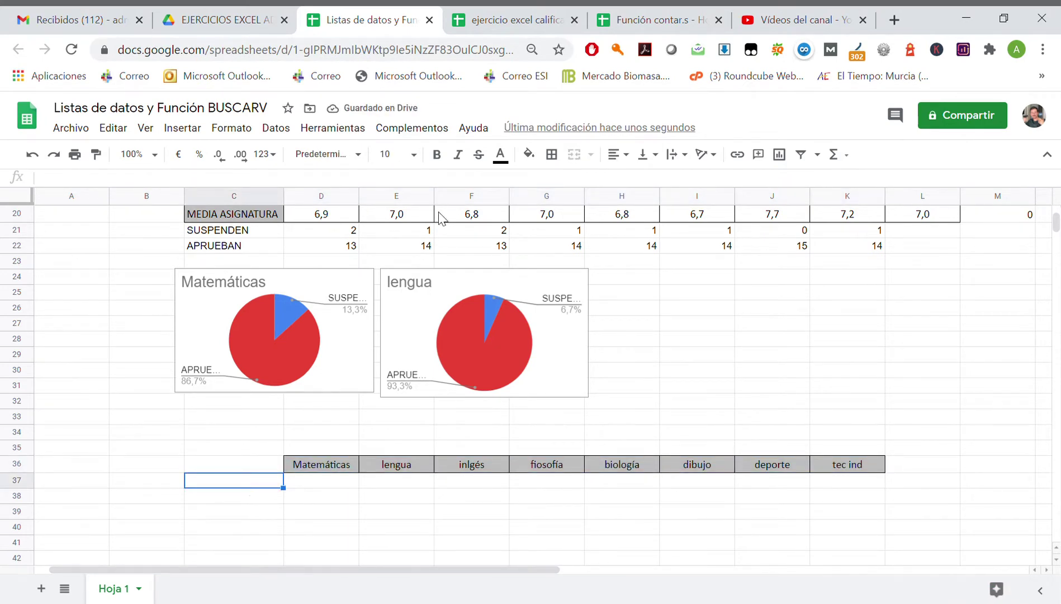
Add list-from-range data validation to C37 using the names in C5:C19, Juan through Claudia.
left_click(279, 133)
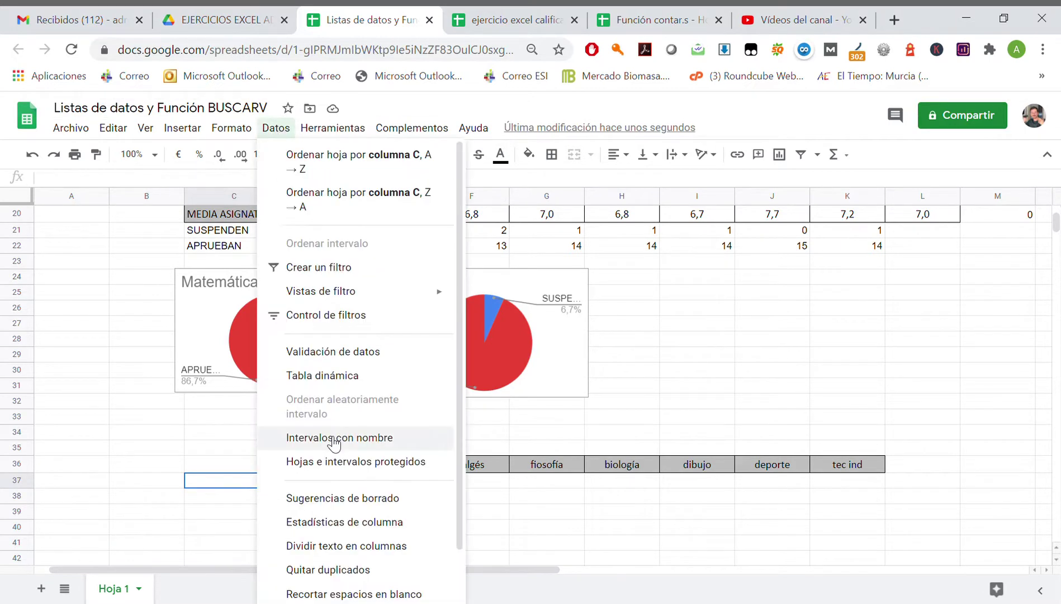
left_click(361, 351)
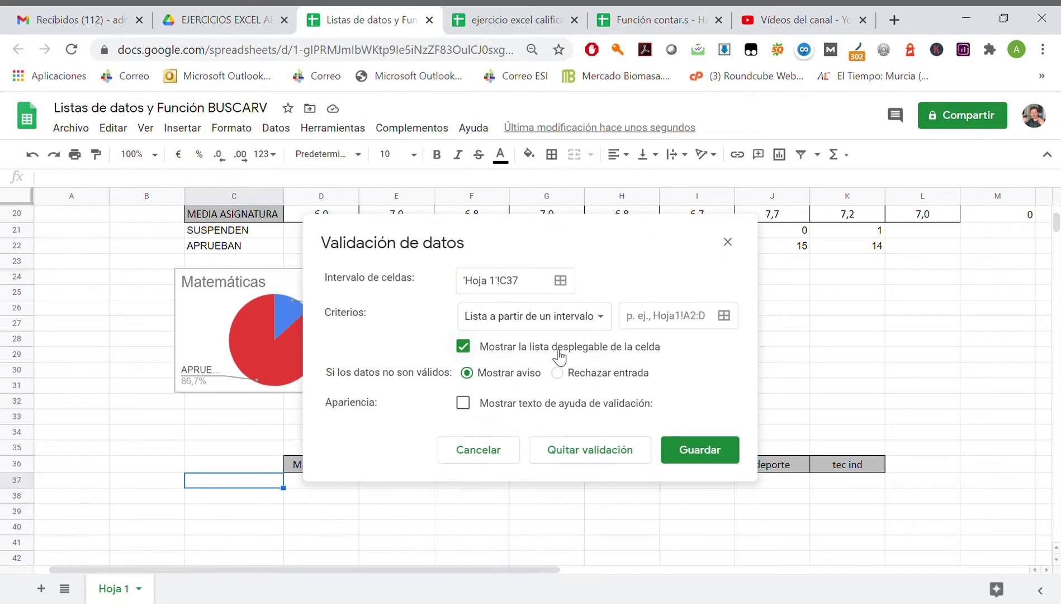
left_click(624, 324)
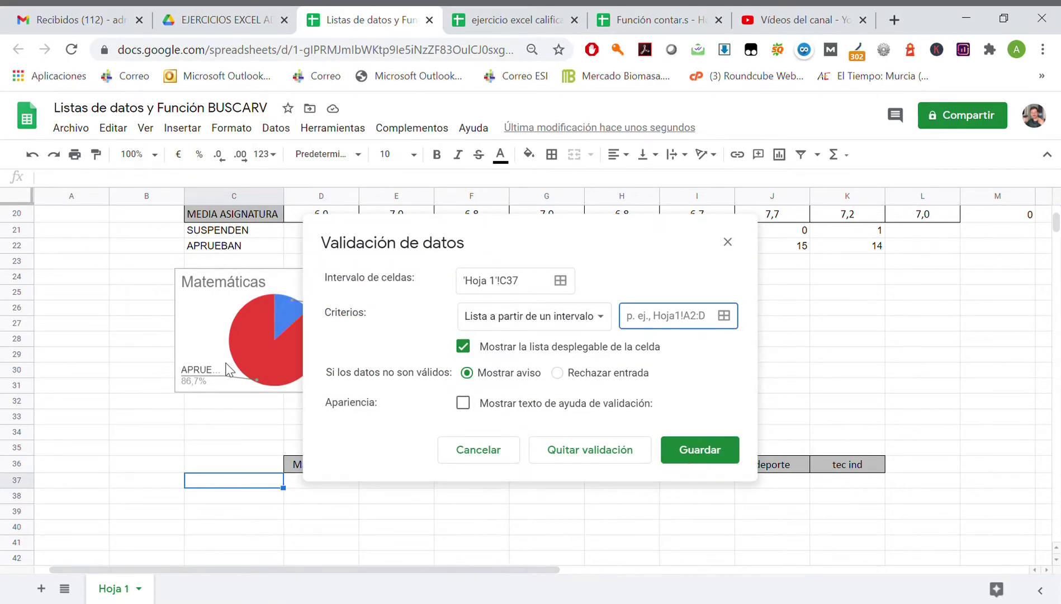
scroll(225, 362, "up", 5)
scroll(225, 362, "up", 1)
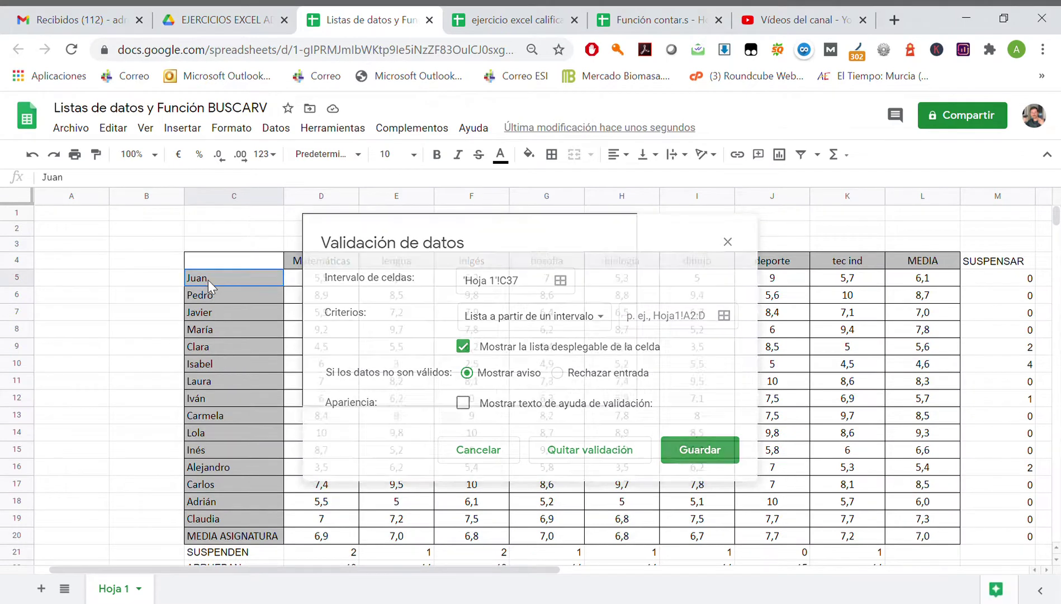
left_click_drag(208, 277, 208, 518)
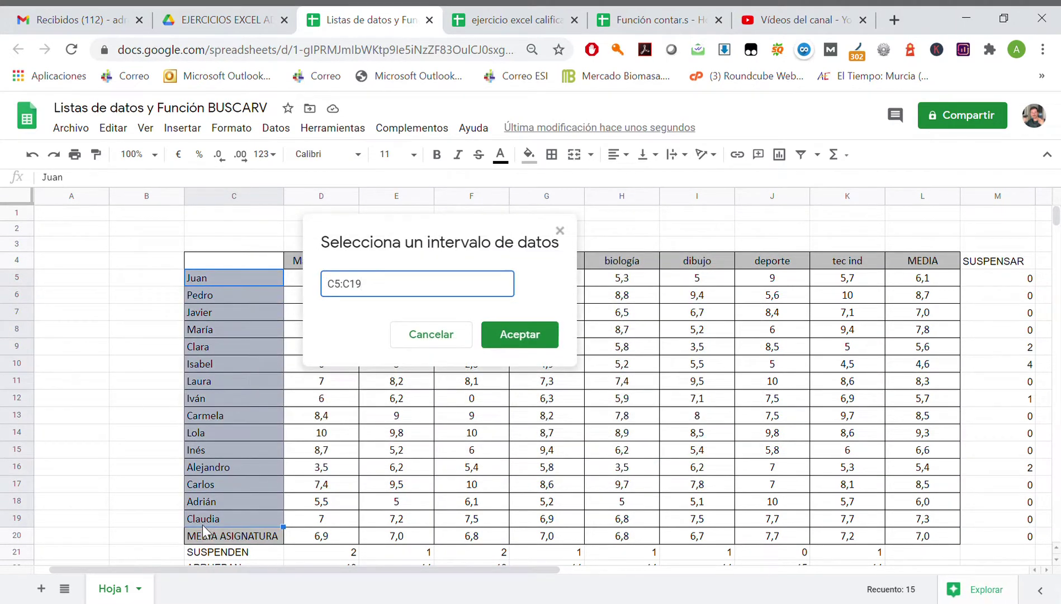
key("Return")
left_click(705, 463)
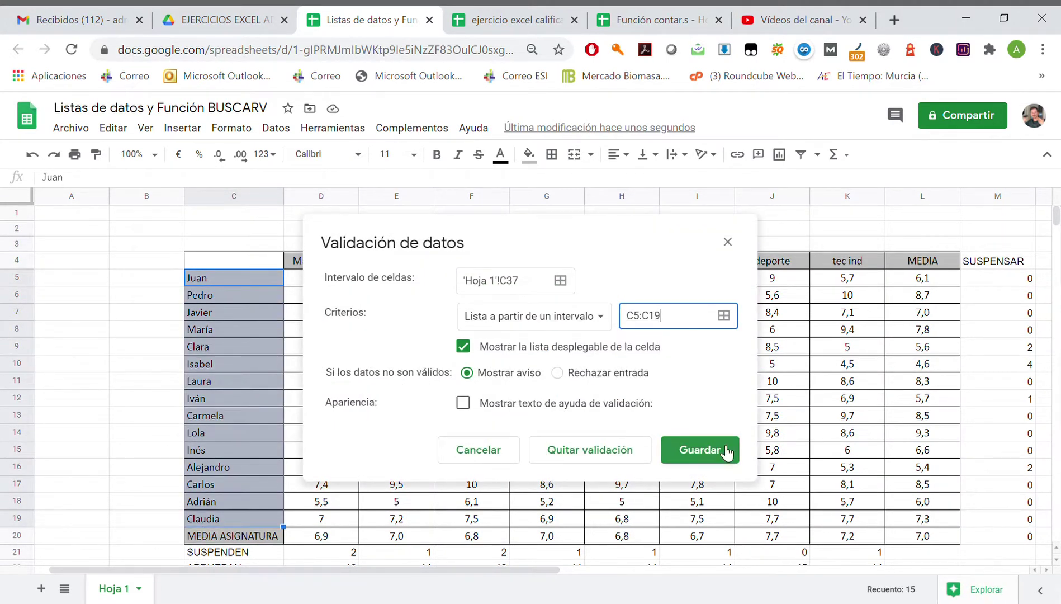
scroll(540, 452, "down", 4)
scroll(540, 452, "down", 5)
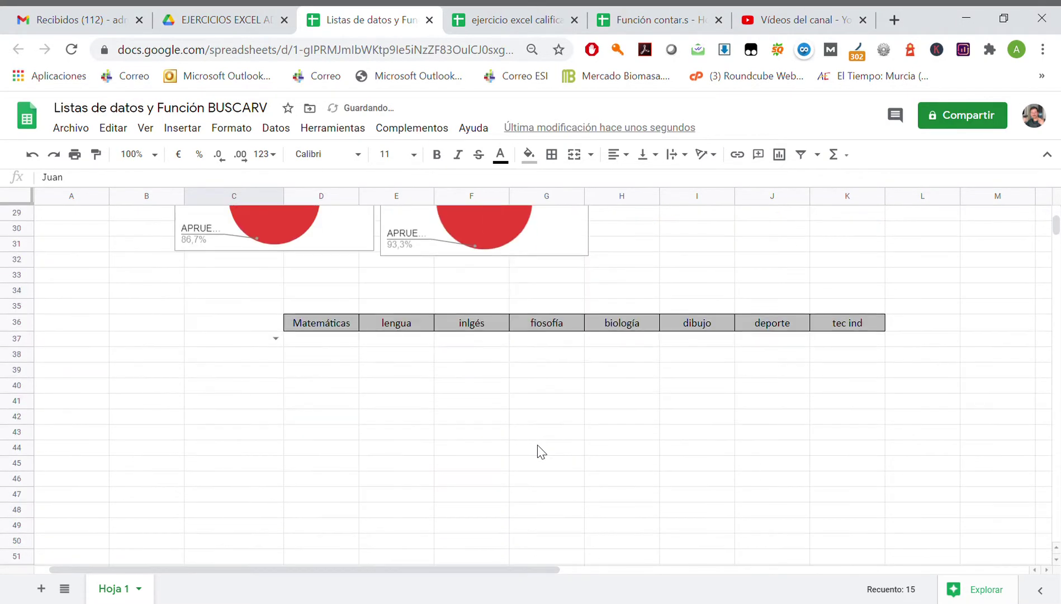
Choose Juan from the new student dropdown in C37.
left_click(262, 339)
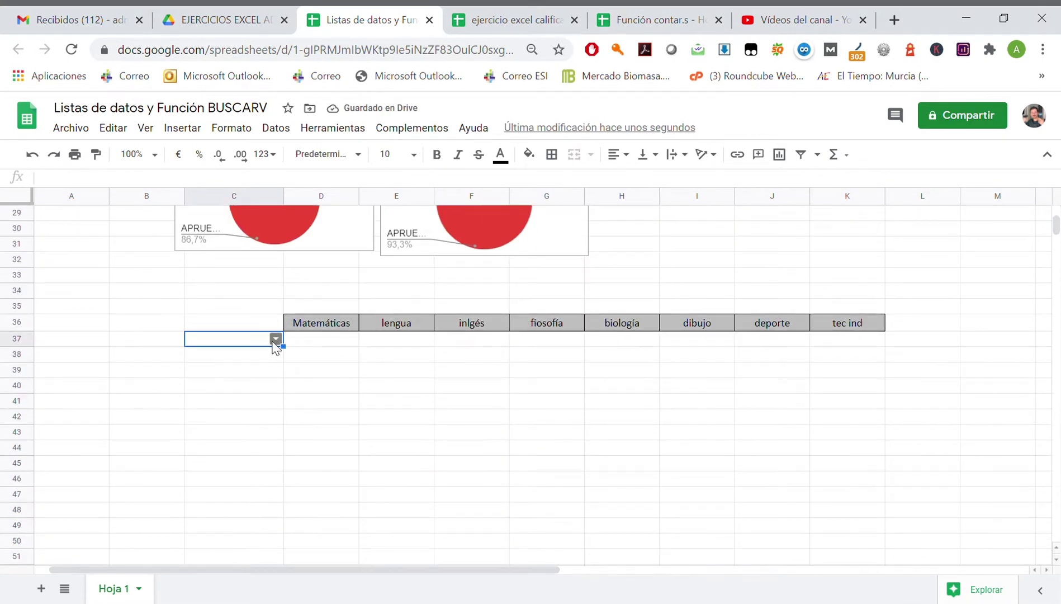
left_click(276, 339)
left_click(246, 375)
left_click(278, 339)
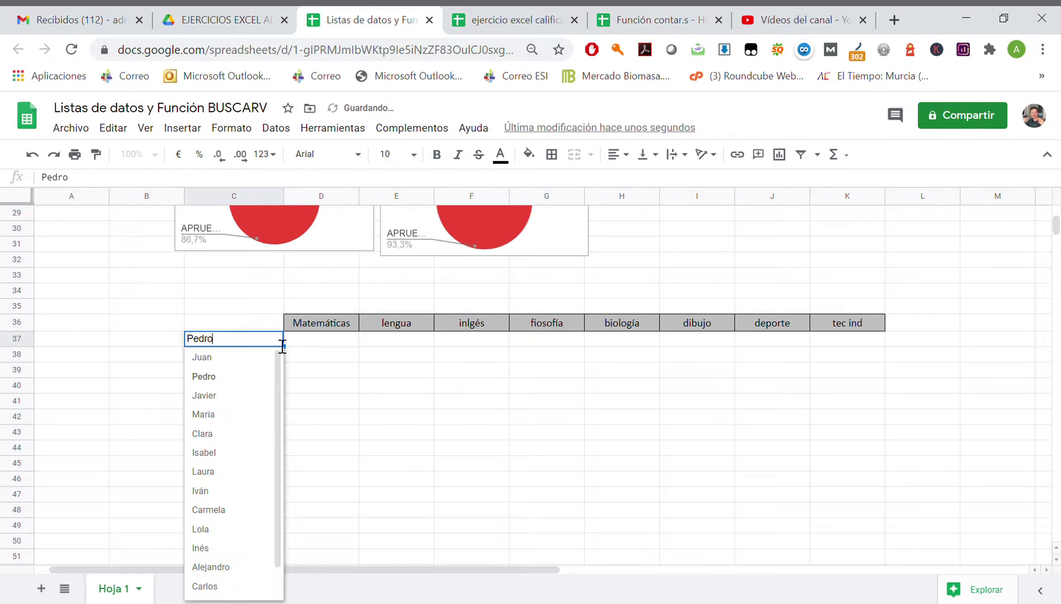
left_click(230, 359)
left_click(227, 363)
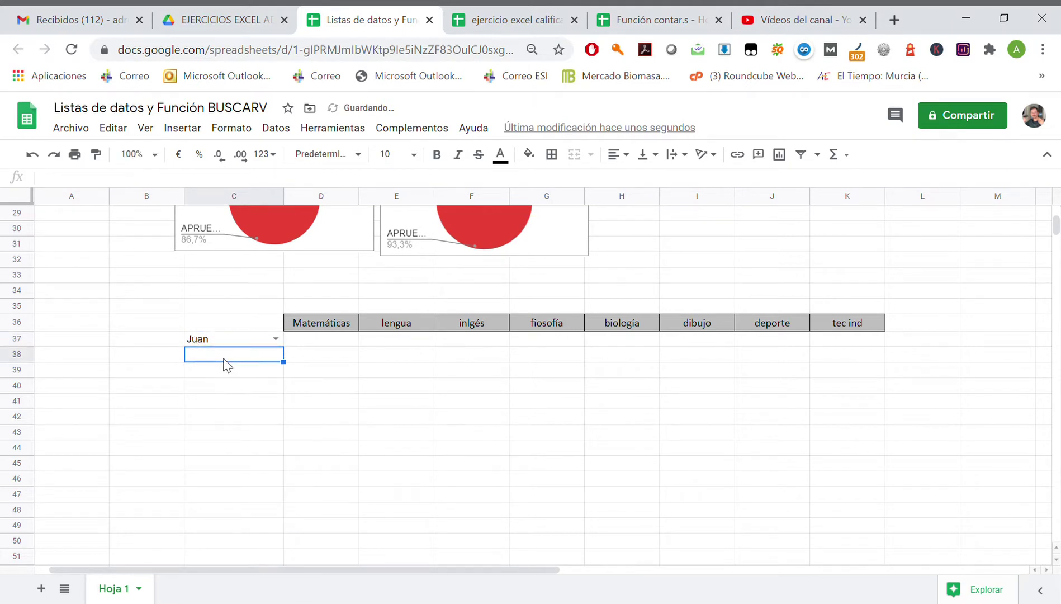
Go back up to the grades table and select its corner cell C4.
left_click(335, 340)
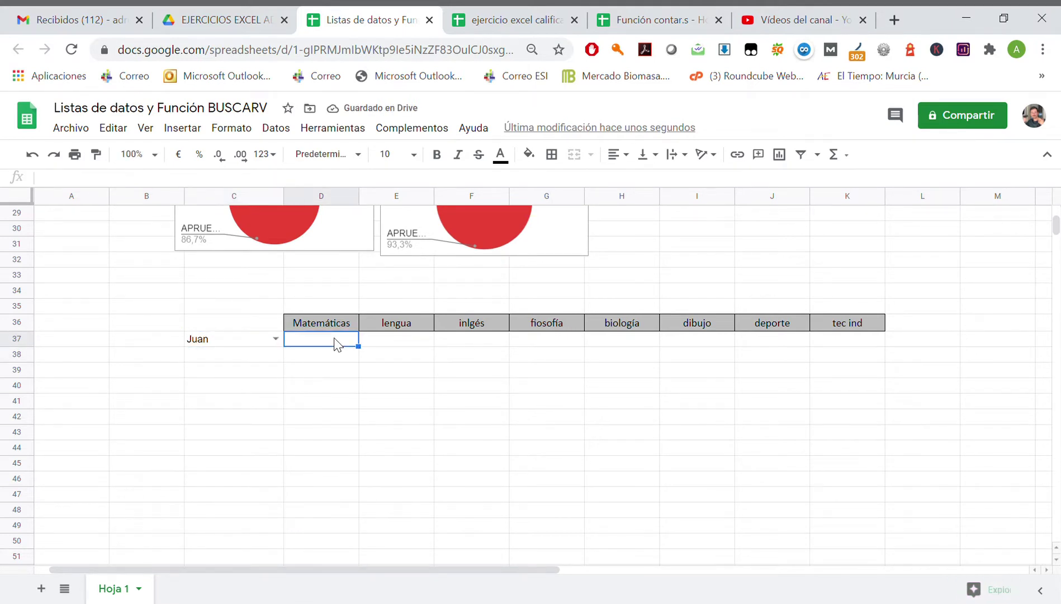
scroll(306, 366, "up", 6)
scroll(280, 296, "up", 2)
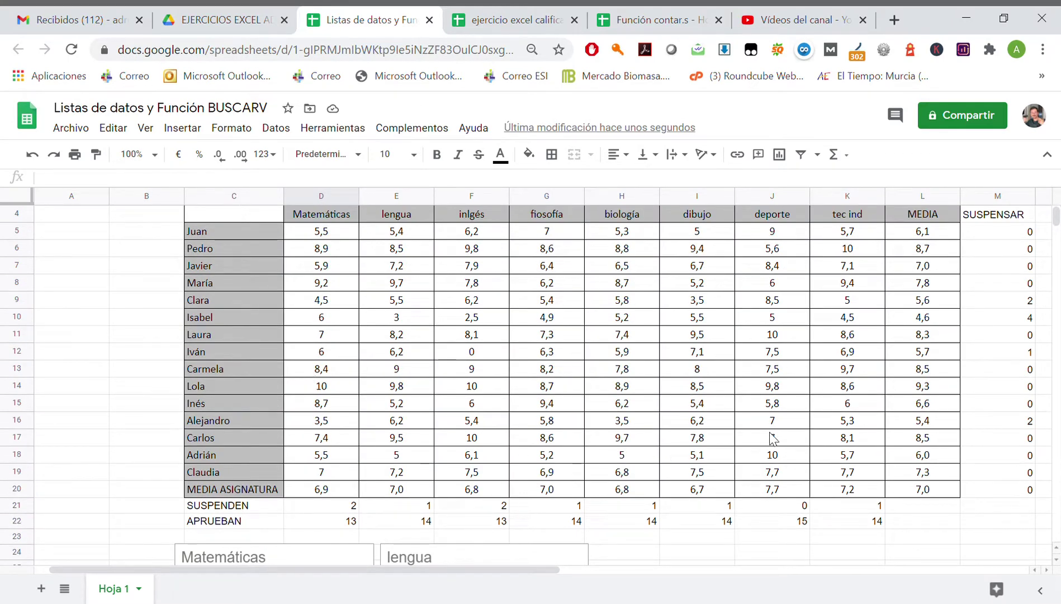
scroll(771, 438, "down", 5)
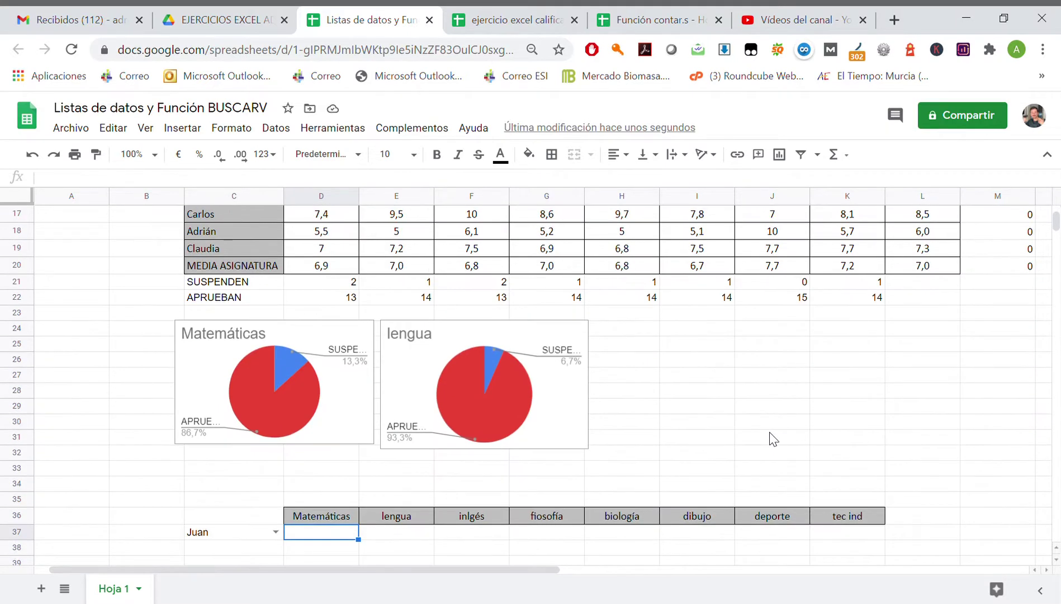
scroll(770, 438, "down", 1)
scroll(384, 343, "up", 7)
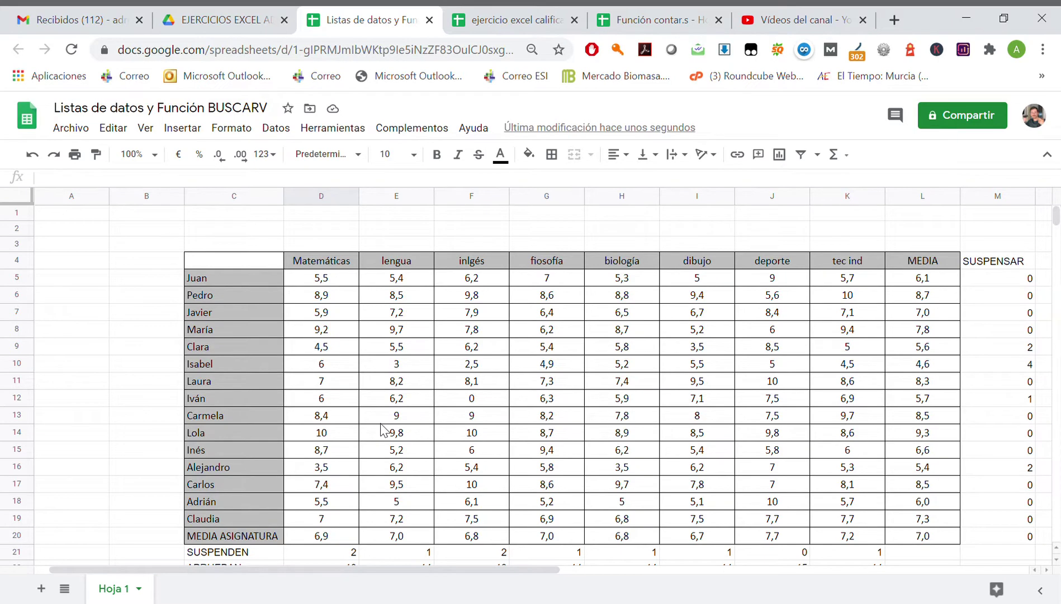
scroll(380, 430, "down", 6)
scroll(383, 430, "down", 3)
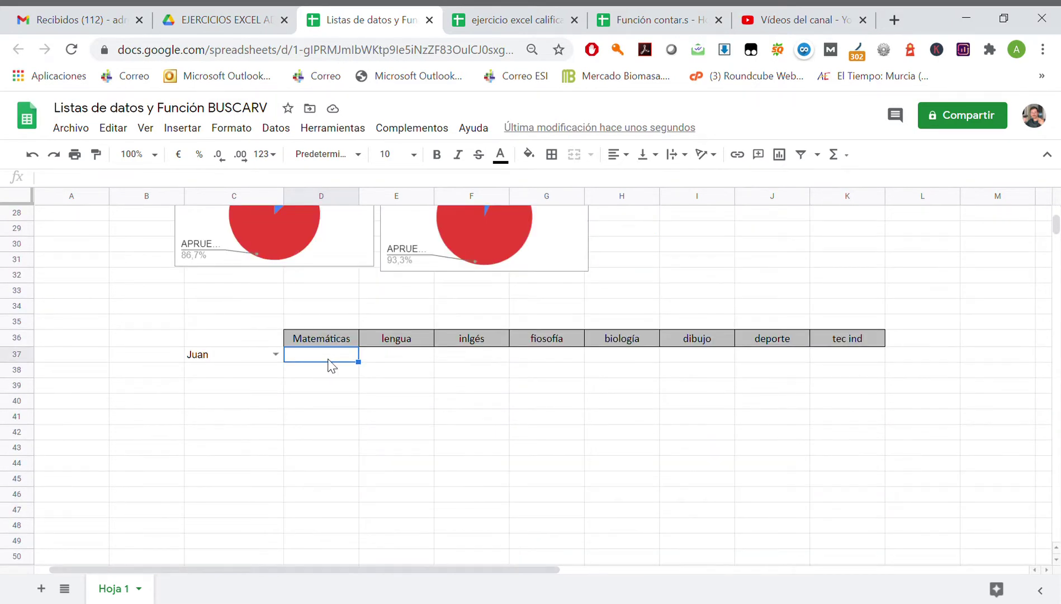
scroll(335, 366, "up", 5)
scroll(339, 367, "up", 2)
scroll(339, 368, "up", 2)
scroll(313, 355, "up", 1)
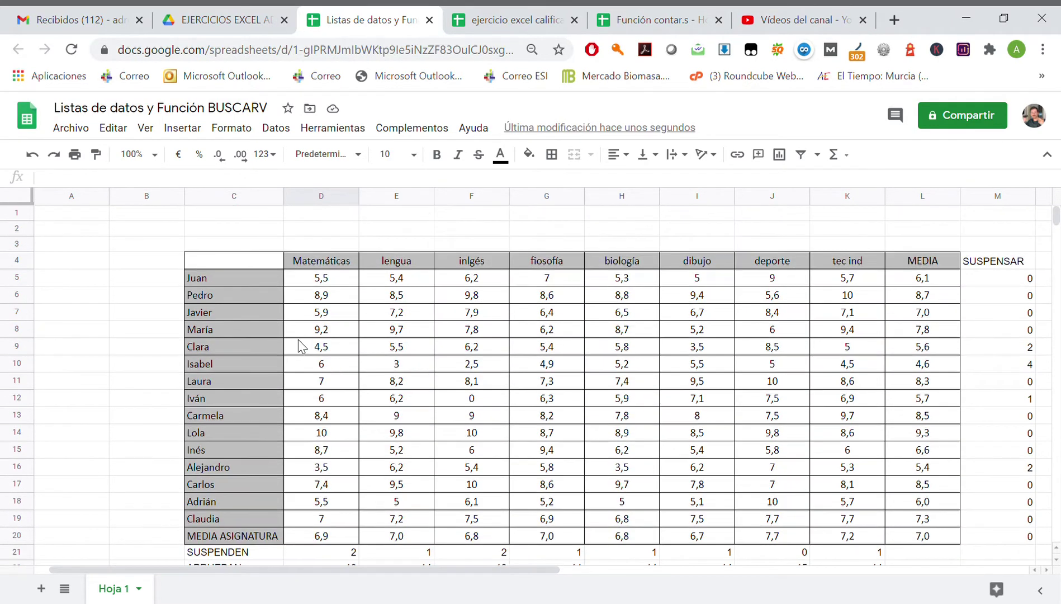
left_click(239, 258)
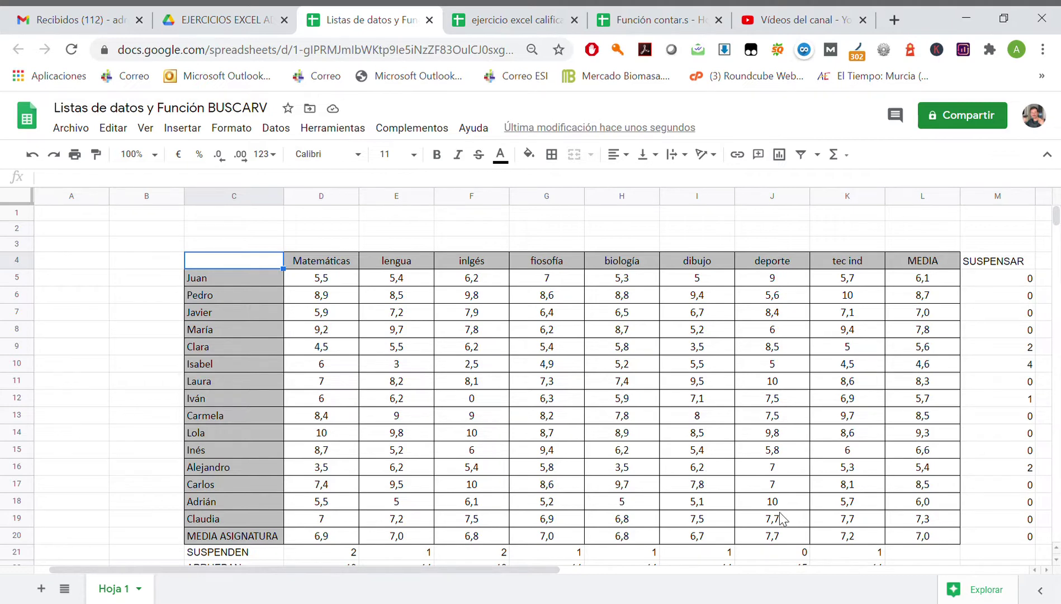
Name the range C4:K19 'calificaciones' with Definir intervalo con nombre.
left_click(847, 525, "shift")
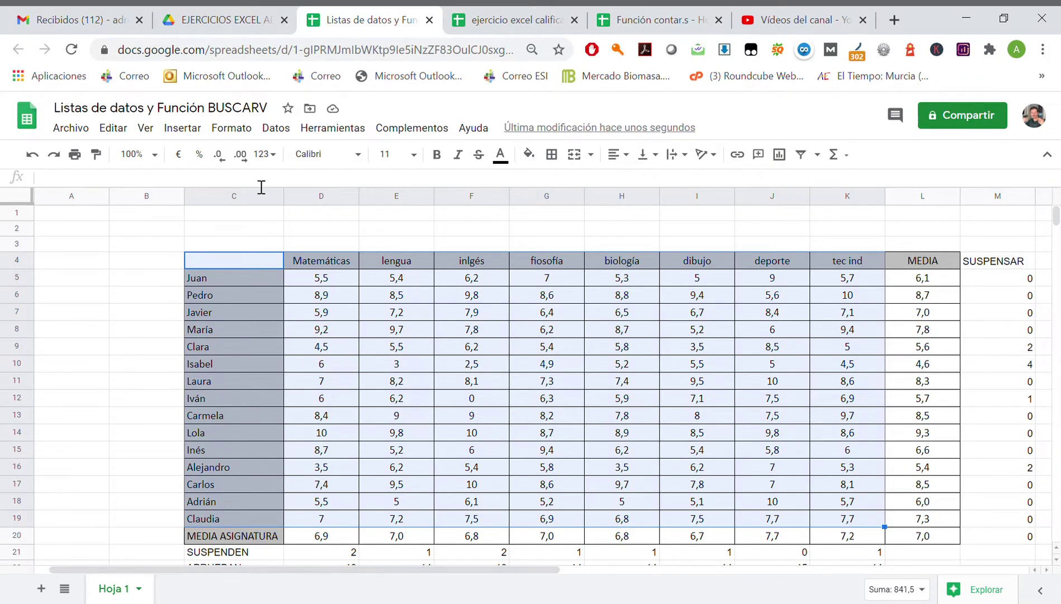
right_click(368, 371)
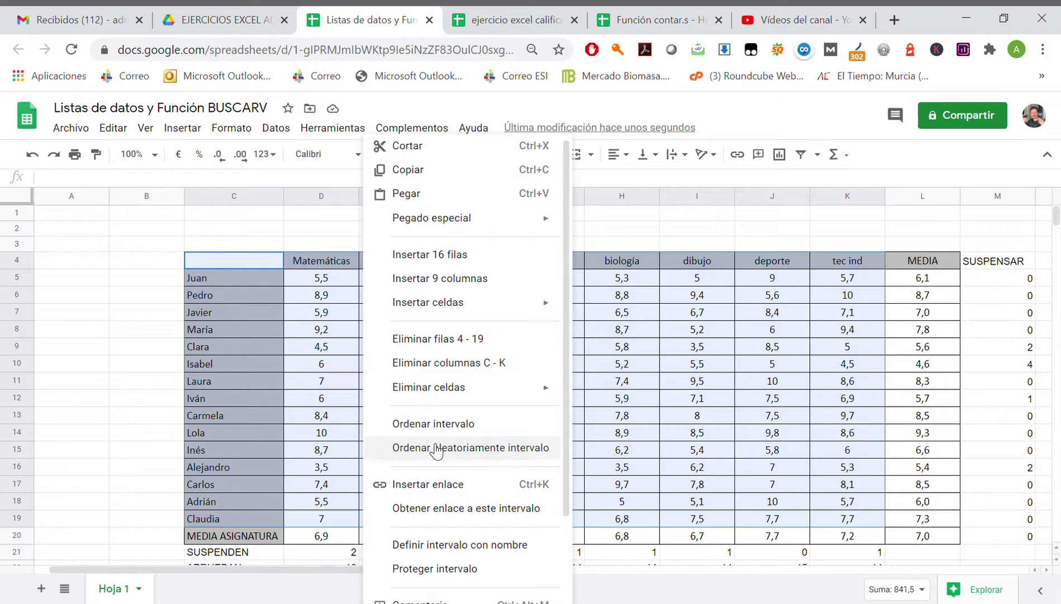
left_click(450, 545)
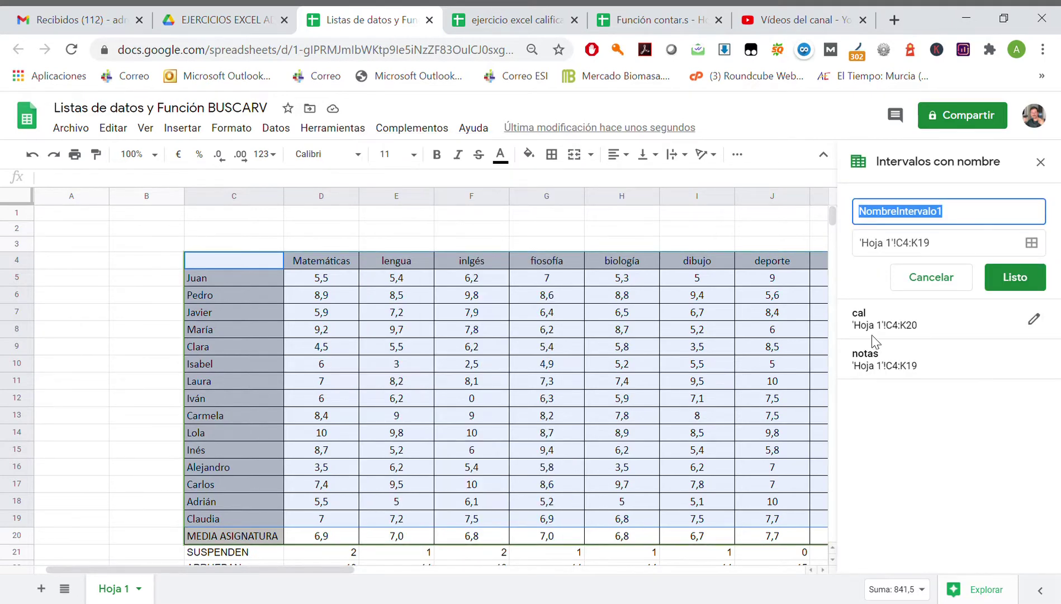
mouse_move(916, 326)
type("cali")
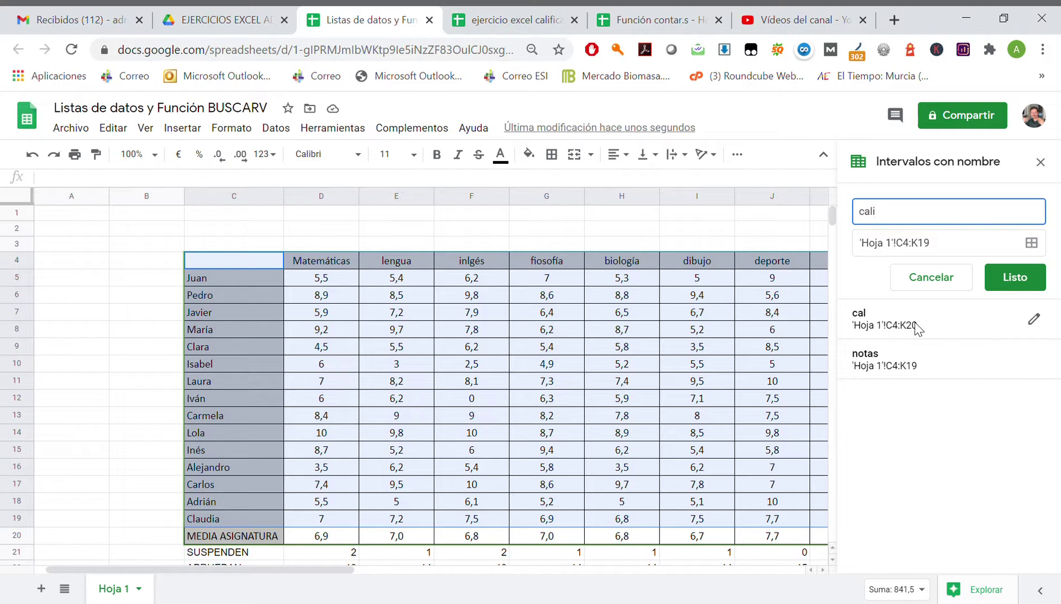
type("ficaciones")
key("Return")
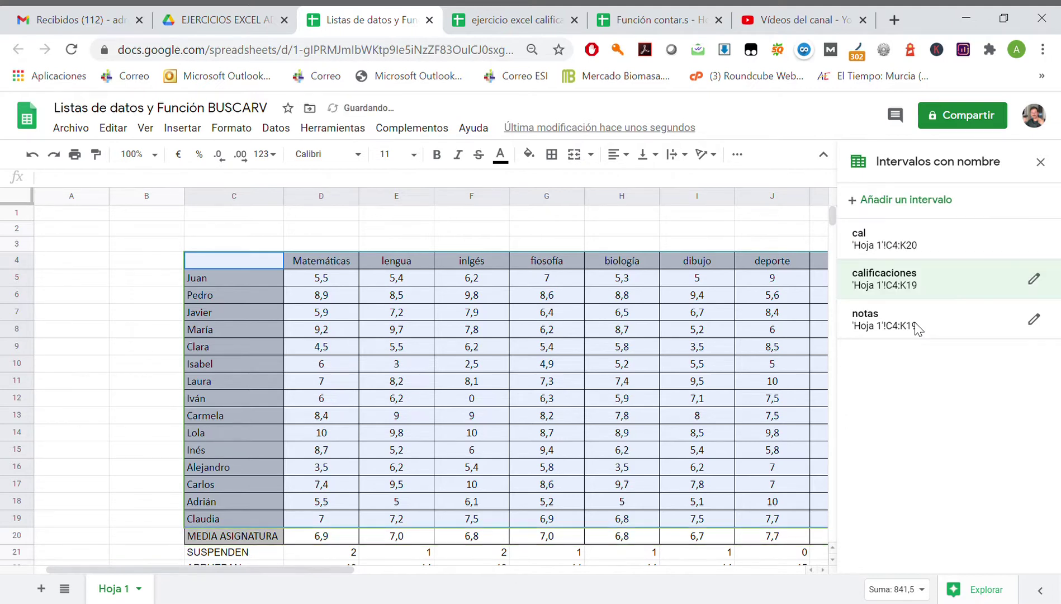
left_click(1039, 162)
scroll(495, 349, "down", 4)
scroll(494, 348, "down", 5)
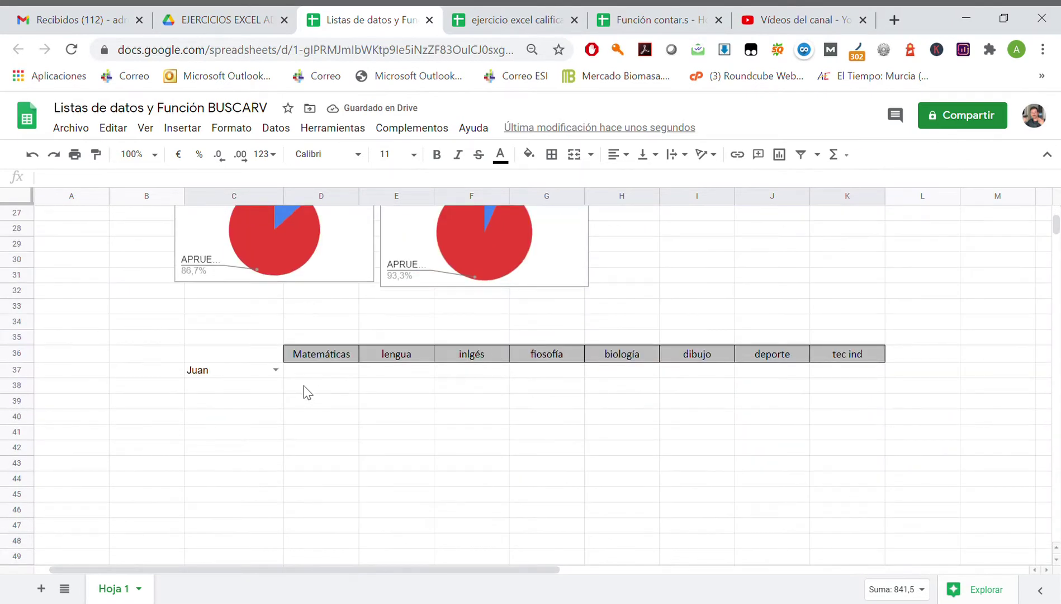
left_click(313, 373)
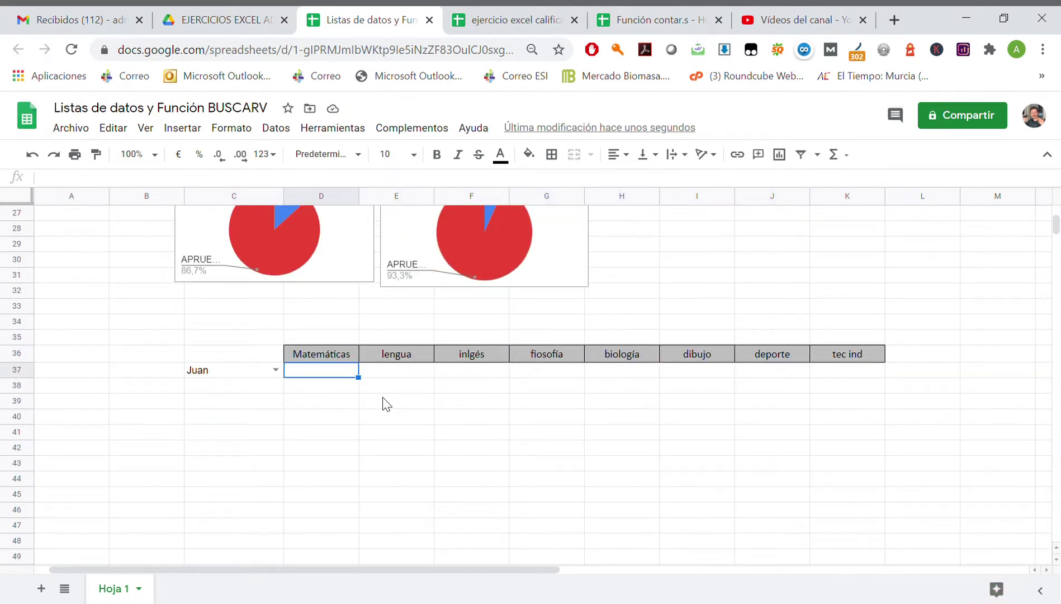
Enter =buscarV($C$37;calificaciones;2;) in D37 to fetch Juan's Matemáticas grade.
type("=bu")
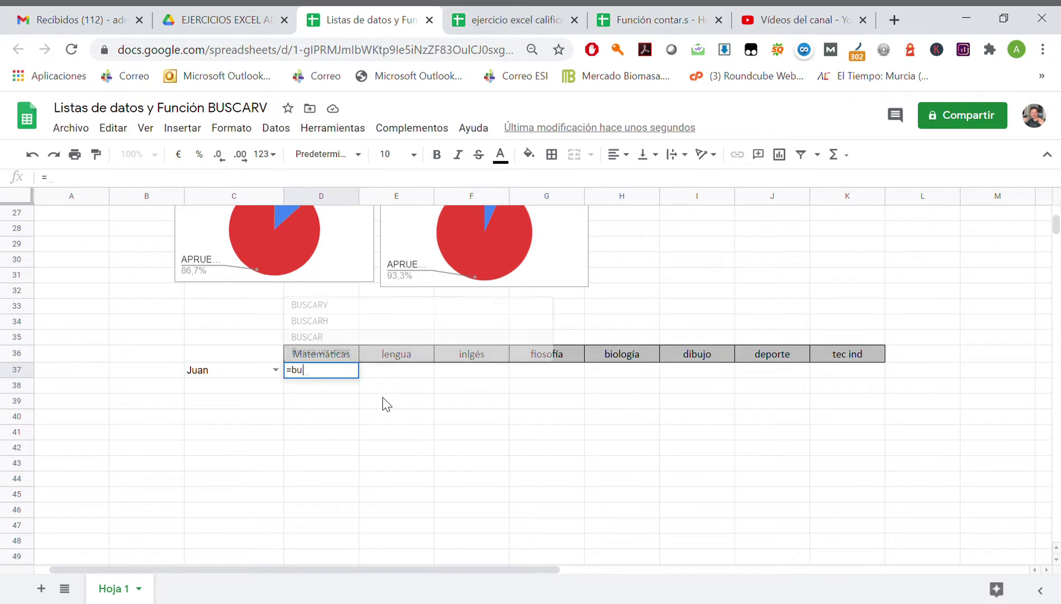
type("scarV(")
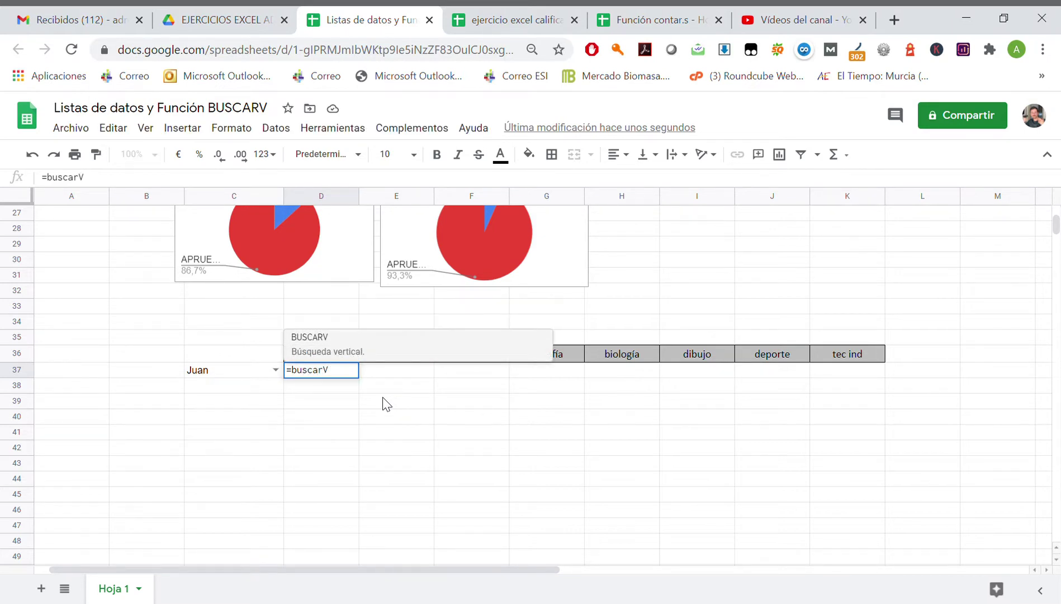
left_click(203, 370)
type("(C37")
left_click(97, 178)
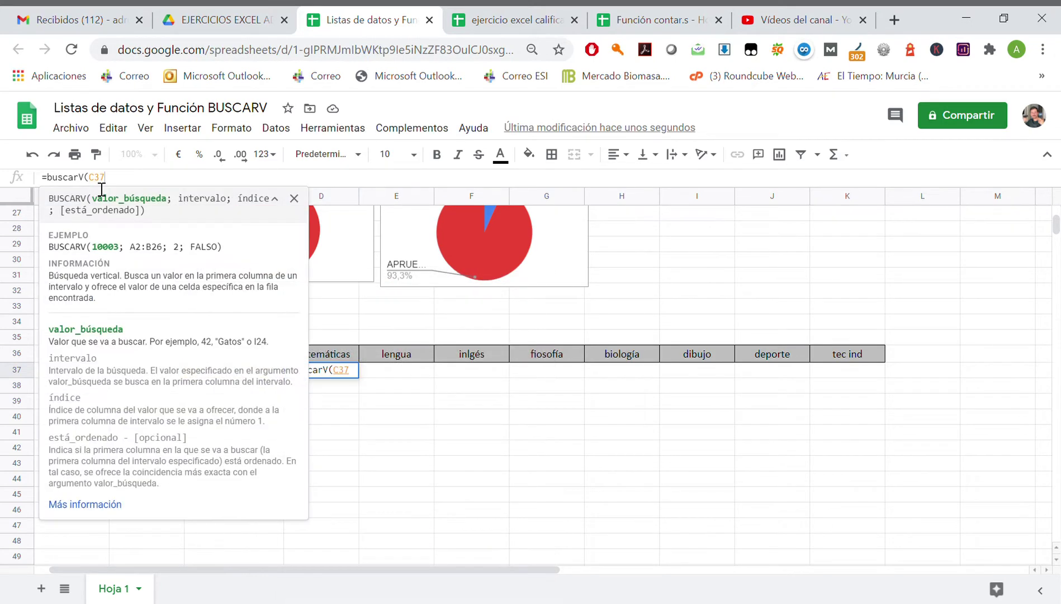
key("F4")
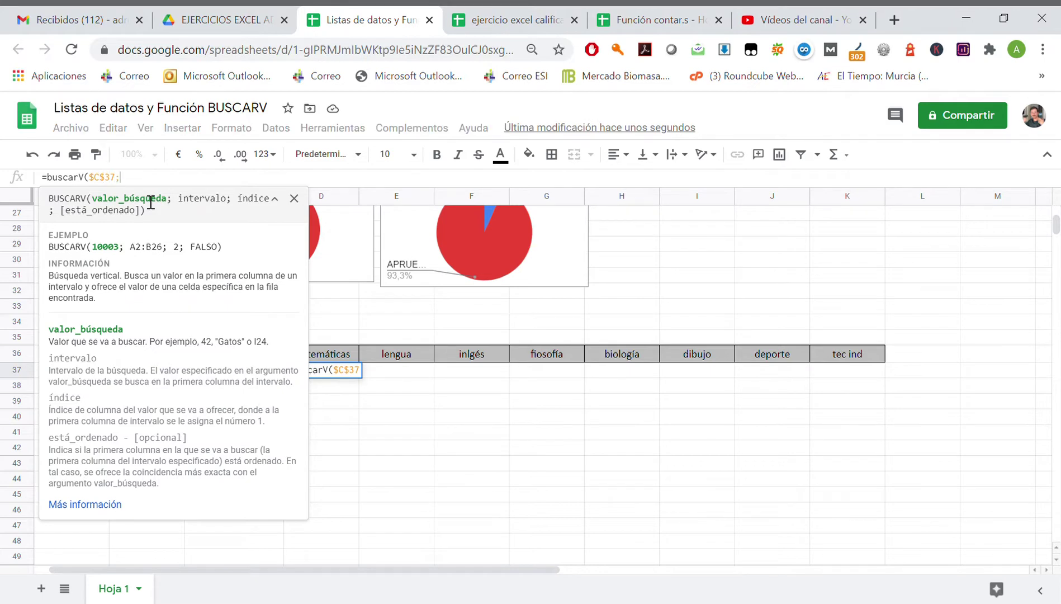
type(";cali")
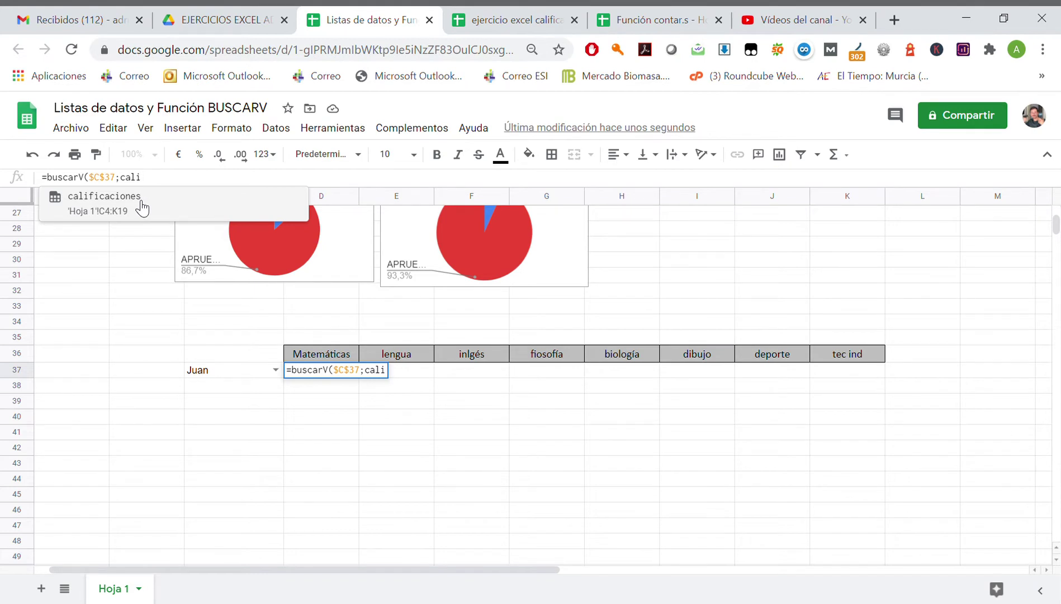
left_click(142, 208)
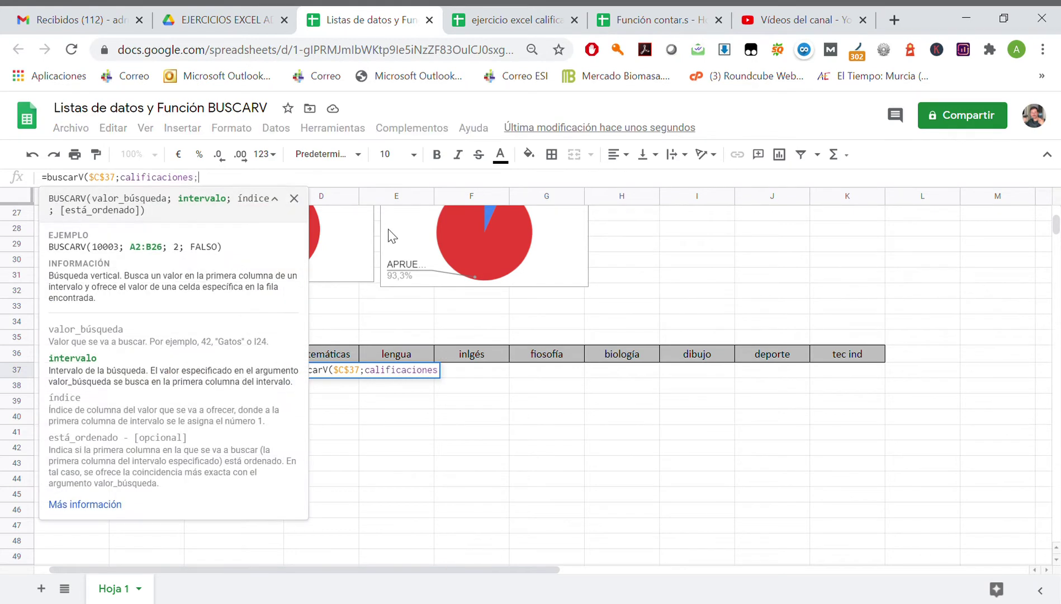
type(";2;")
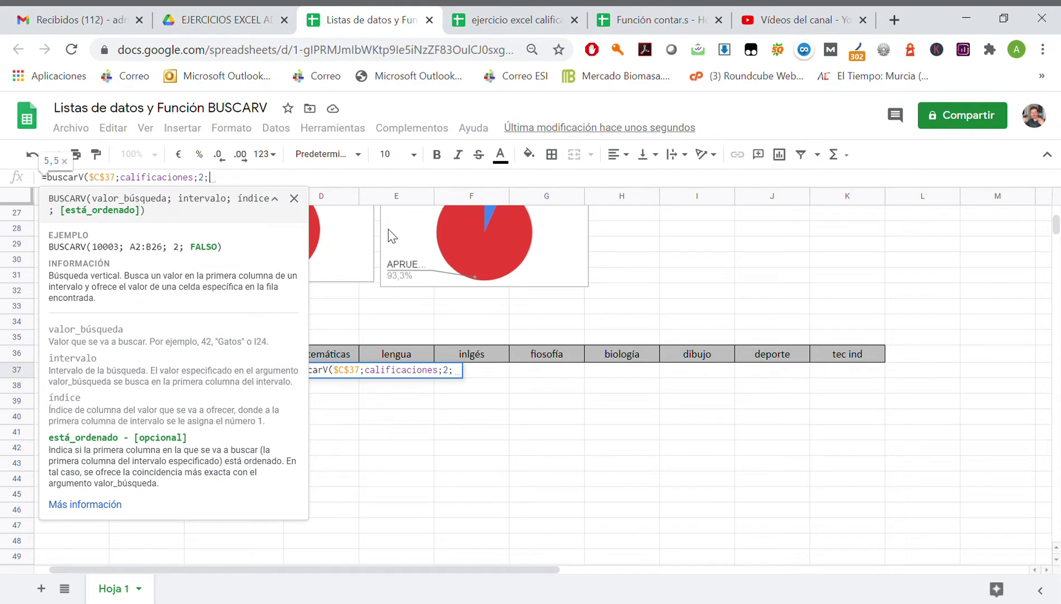
type(")")
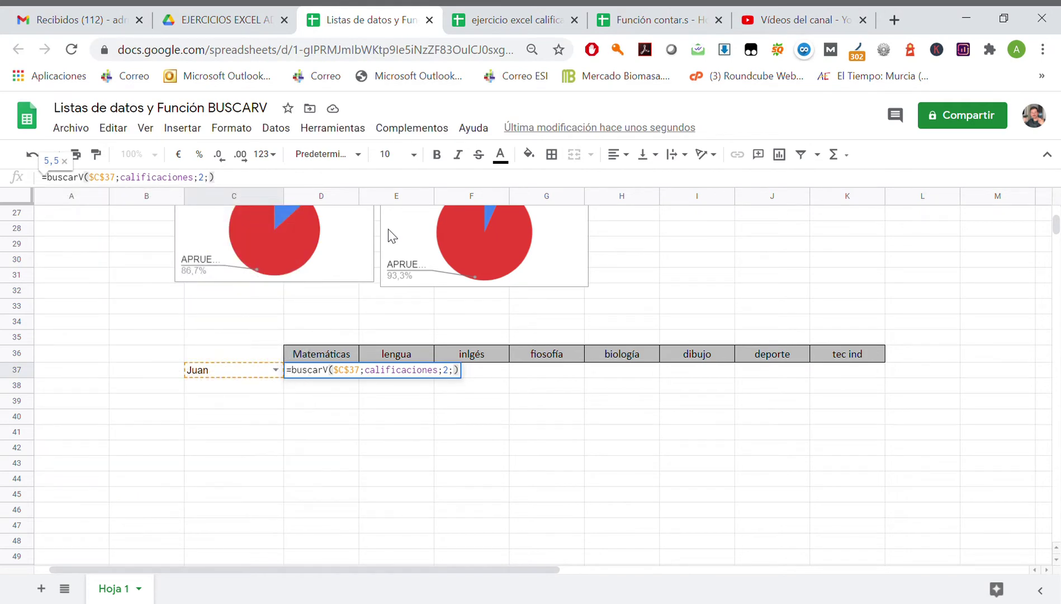
key("Return")
Fill D37's BUSCARV formula right across E37:K37.
scroll(395, 363, "up", 10)
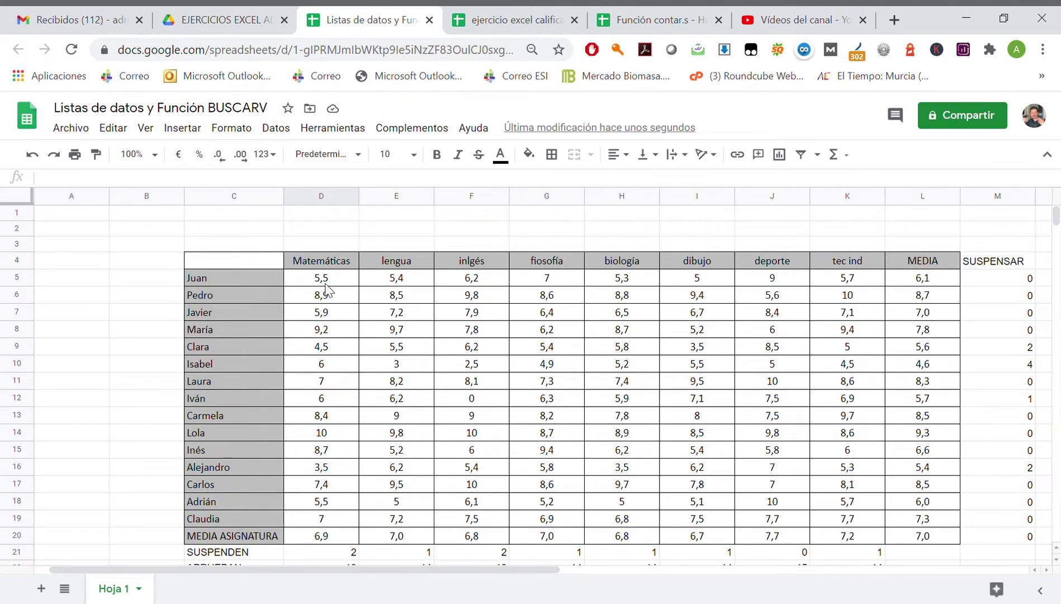
scroll(326, 290, "down", 2)
scroll(326, 289, "down", 4)
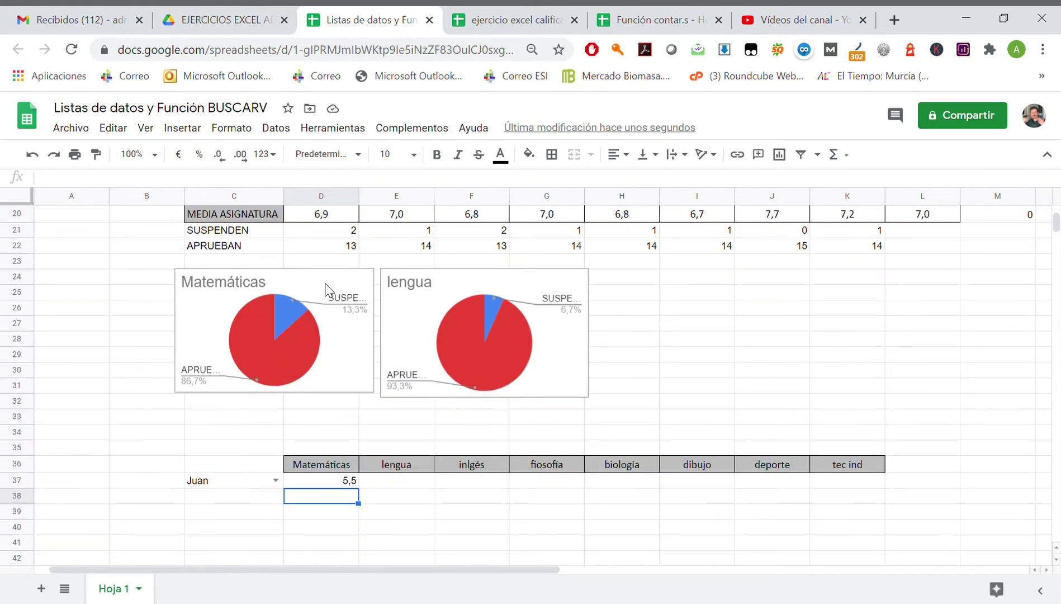
left_click(353, 482)
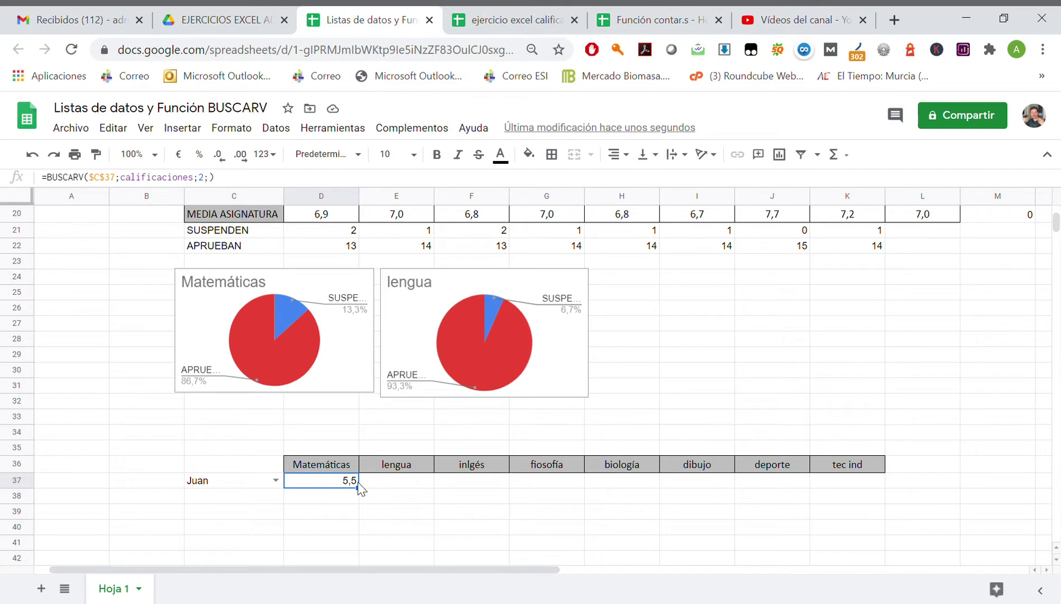
left_click_drag(357, 487, 856, 495)
Change the lengua lookup in E37 to use column index 3.
left_click(416, 484)
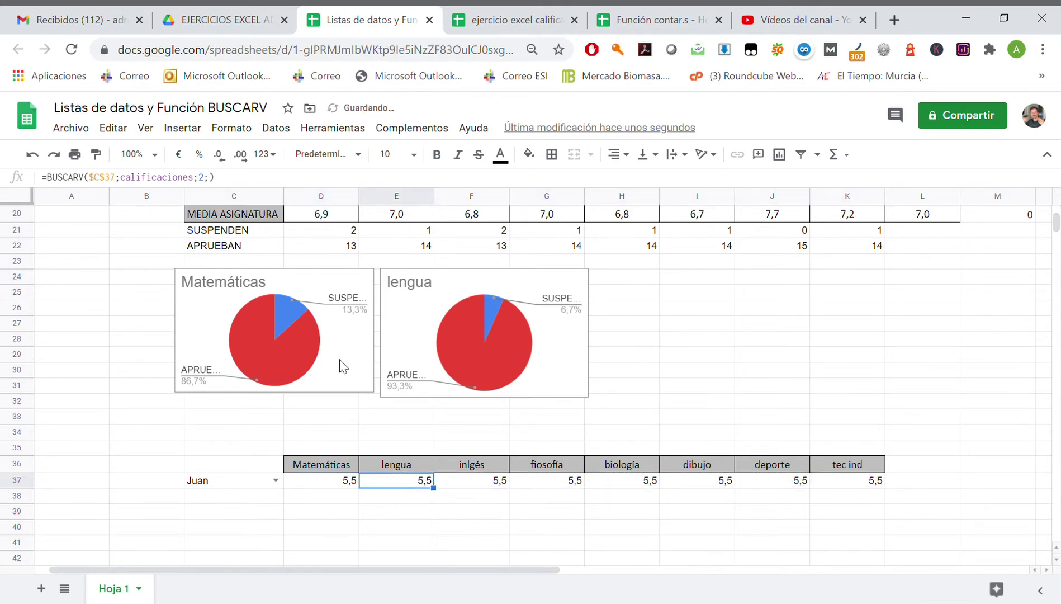
key("F2")
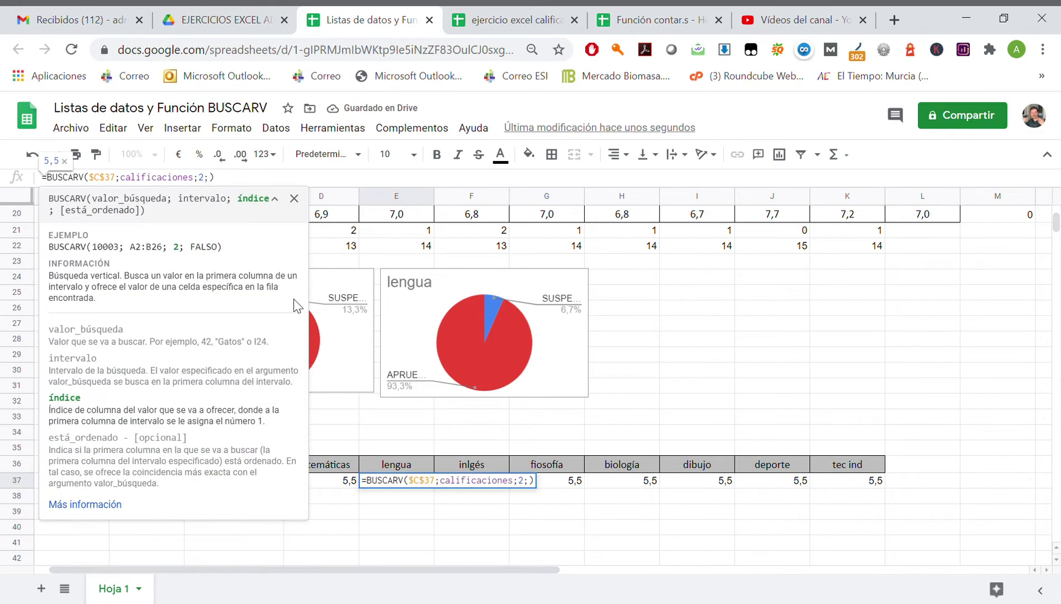
key("Escape")
scroll(453, 343, "up", 6)
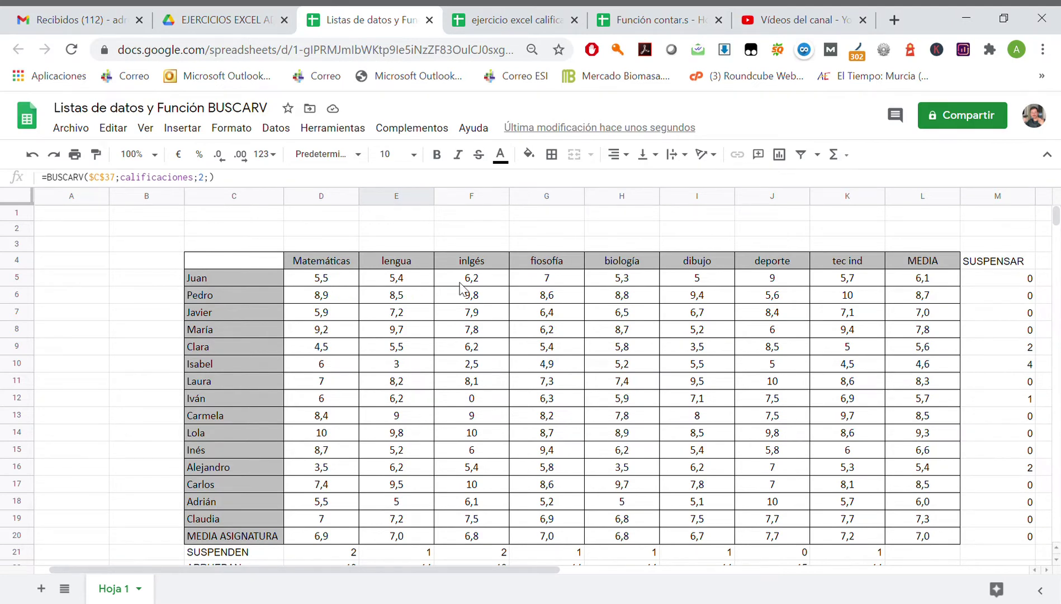
scroll(425, 401, "down", 1)
scroll(426, 401, "down", 8)
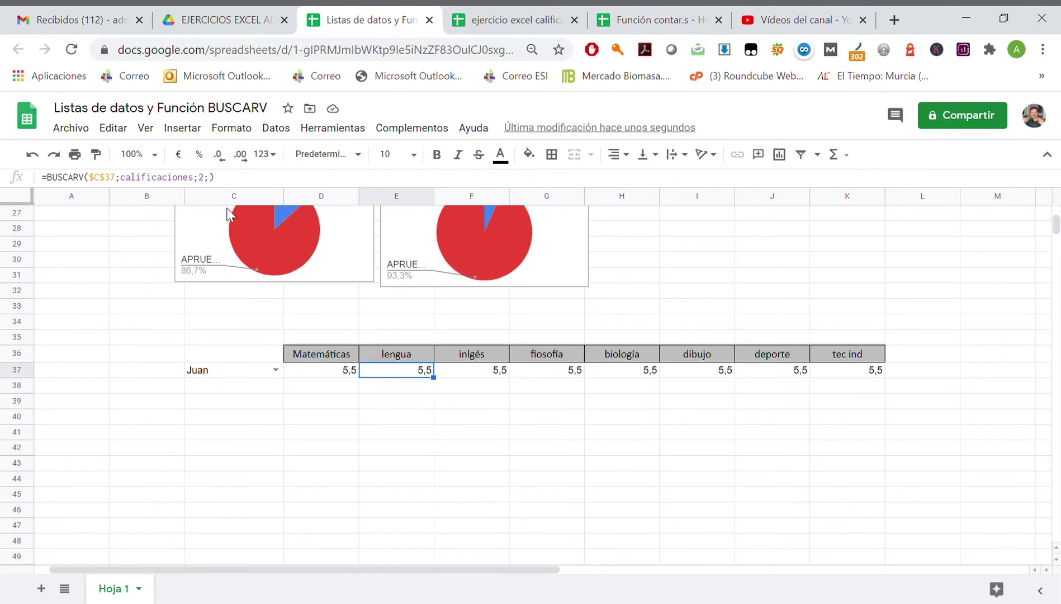
type("3")
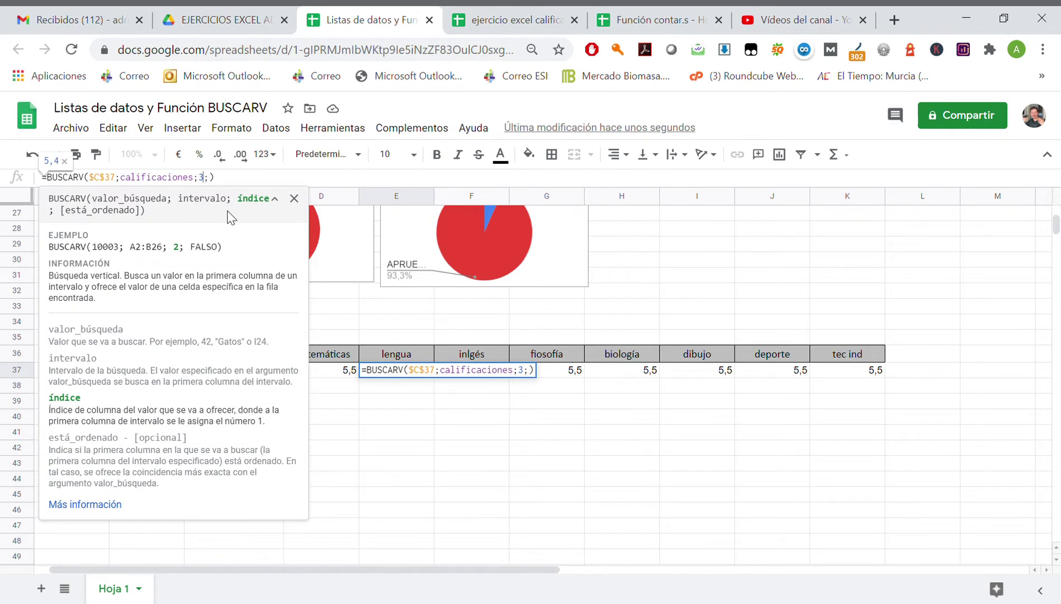
key("Tab")
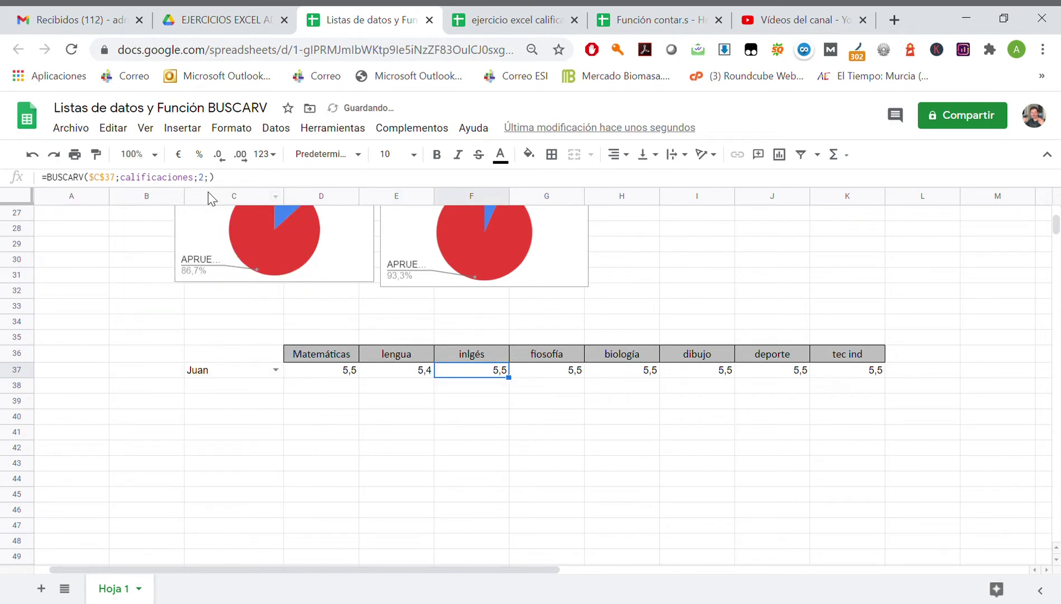
Set column indexes 4, 5 and 6 for the inglés, fiosofía and biología lookups.
left_click(213, 182)
key("BackSpace")
type("4;)")
key("Tab")
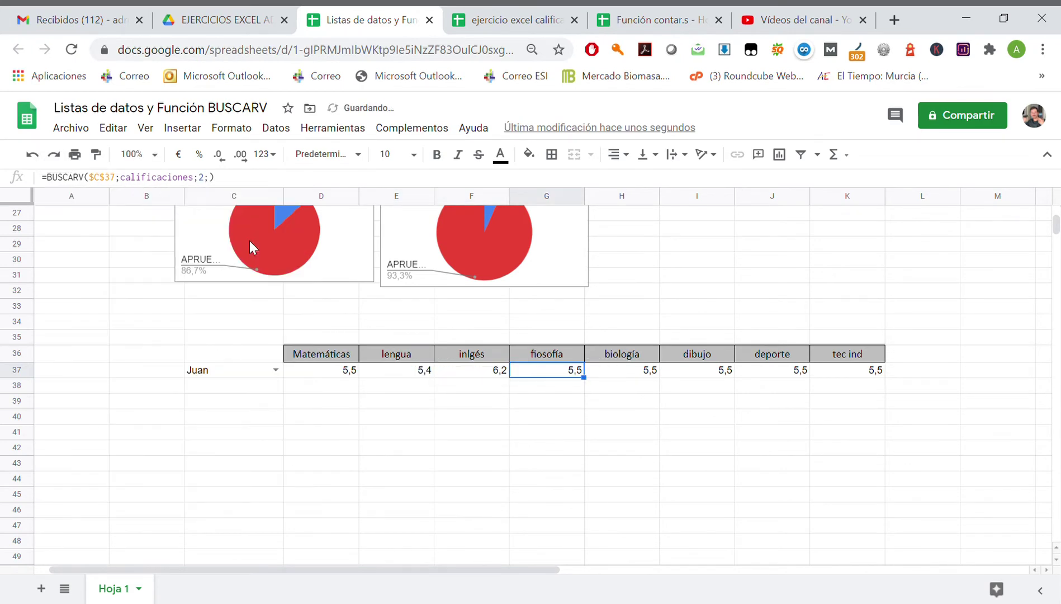
left_click(203, 178)
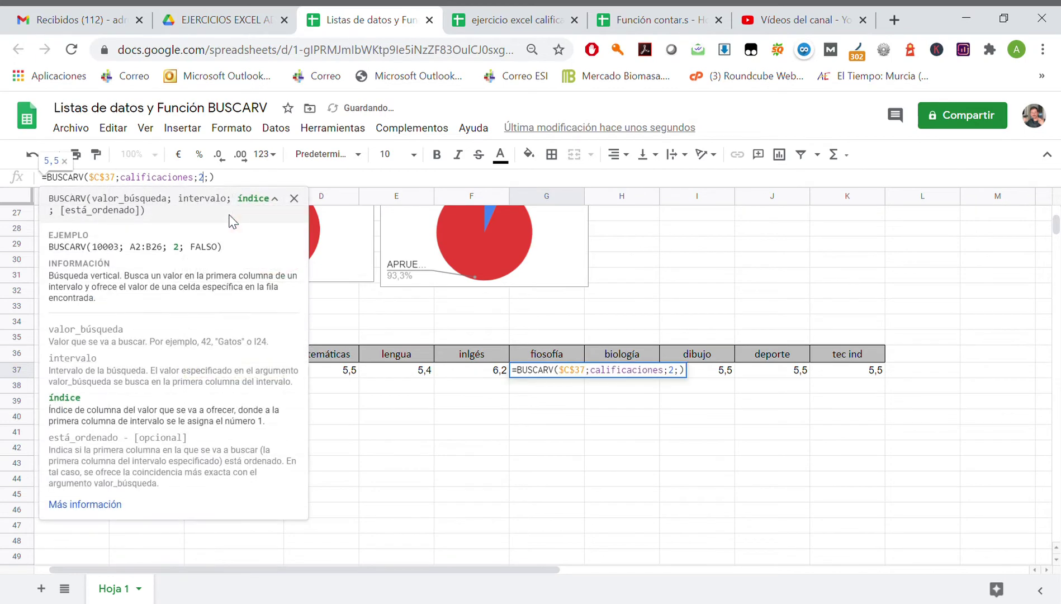
key("BackSpace")
type("5")
key("Tab")
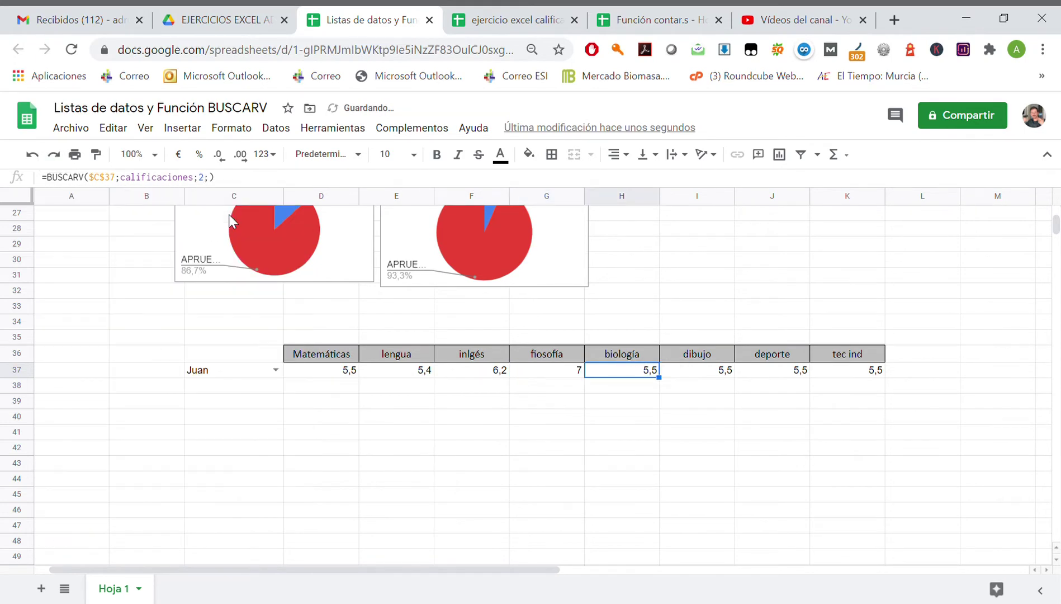
left_click(205, 180)
key("BackSpace")
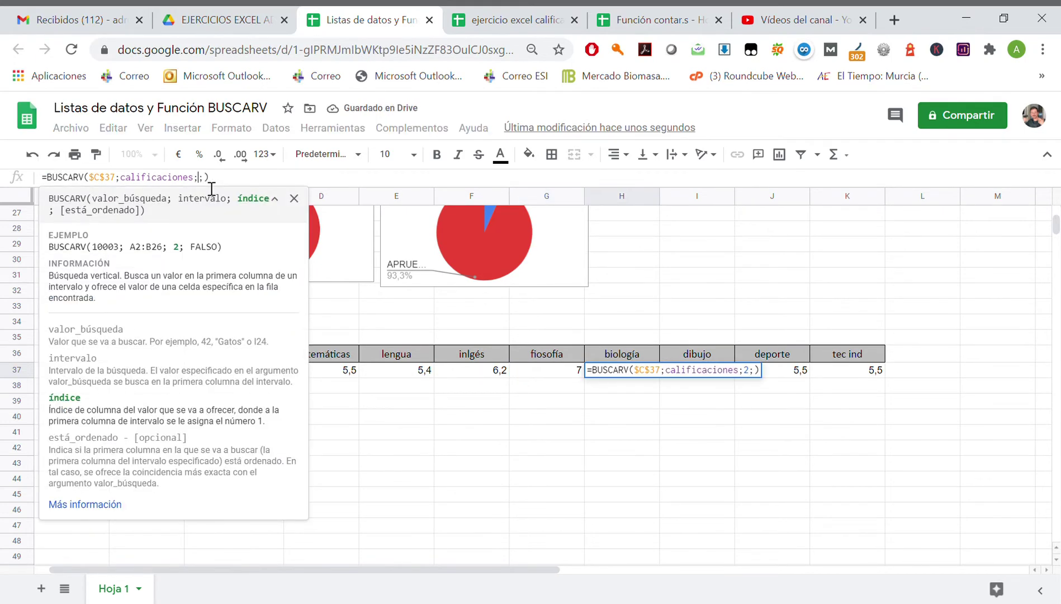
type("6")
key("Tab")
Set column indexes 7, 8 and 9 for the dibujo, deporte and tec ind lookups.
left_click(211, 189)
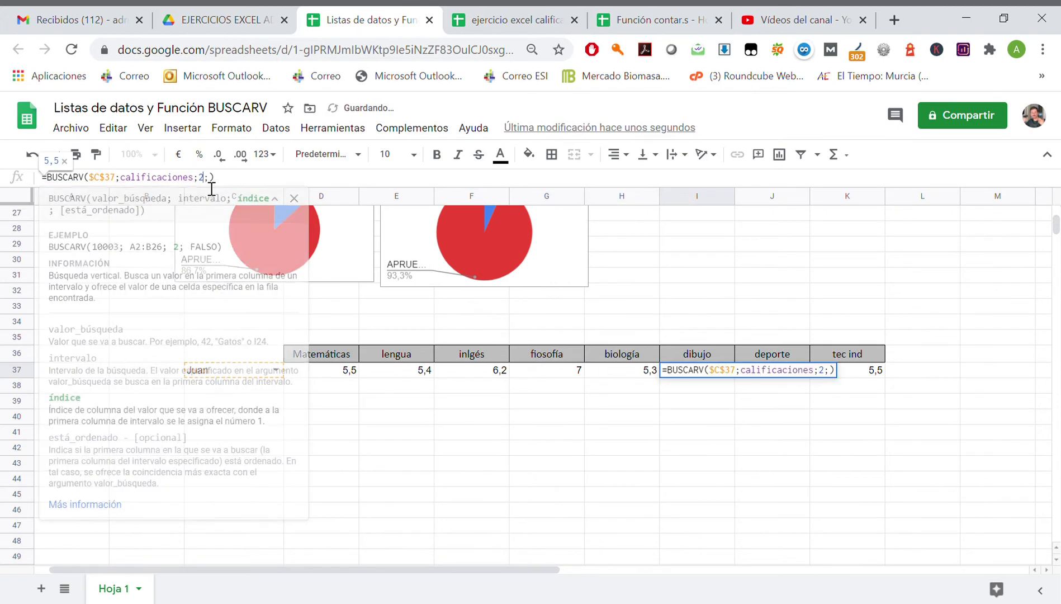
key("BackSpace")
type("7")
key("Tab")
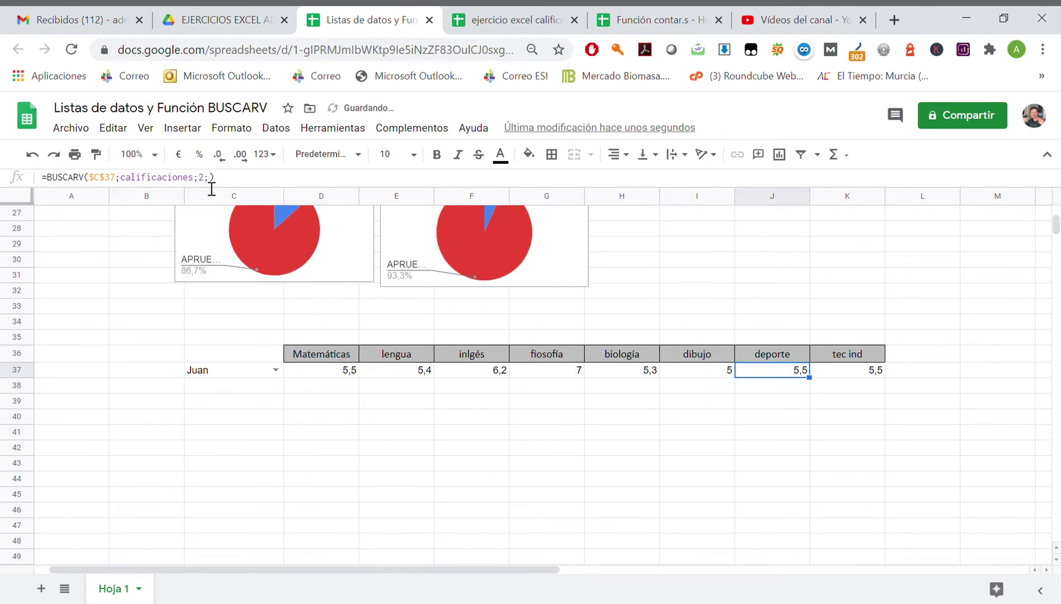
left_click(212, 189)
key("BackSpace")
type("8")
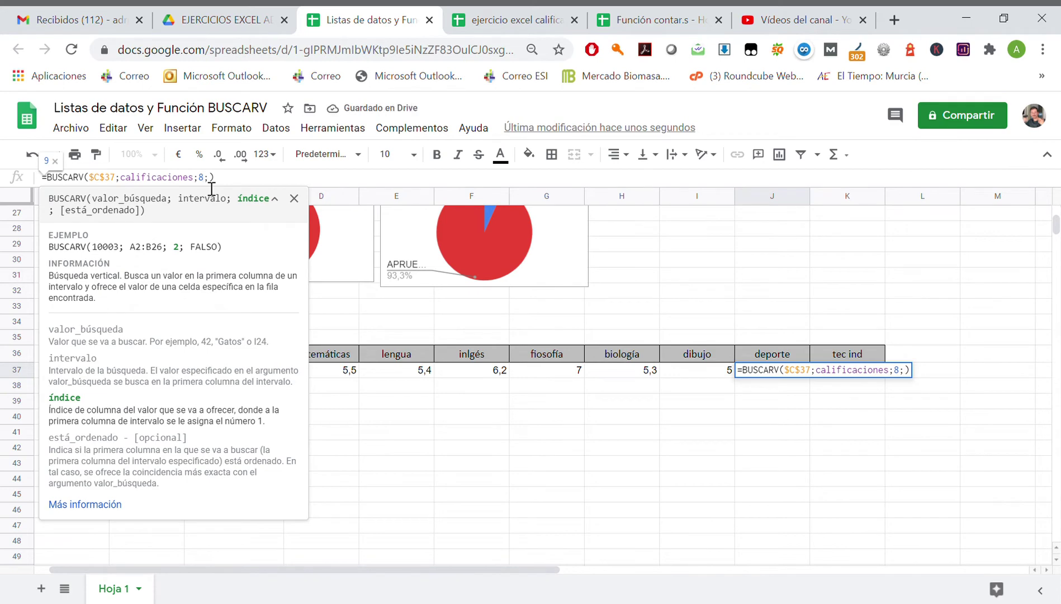
key("Tab")
type("=BUSCARV($C$37;calificaciones;2;)")
left_click(211, 189)
key("BackSpace")
type("9")
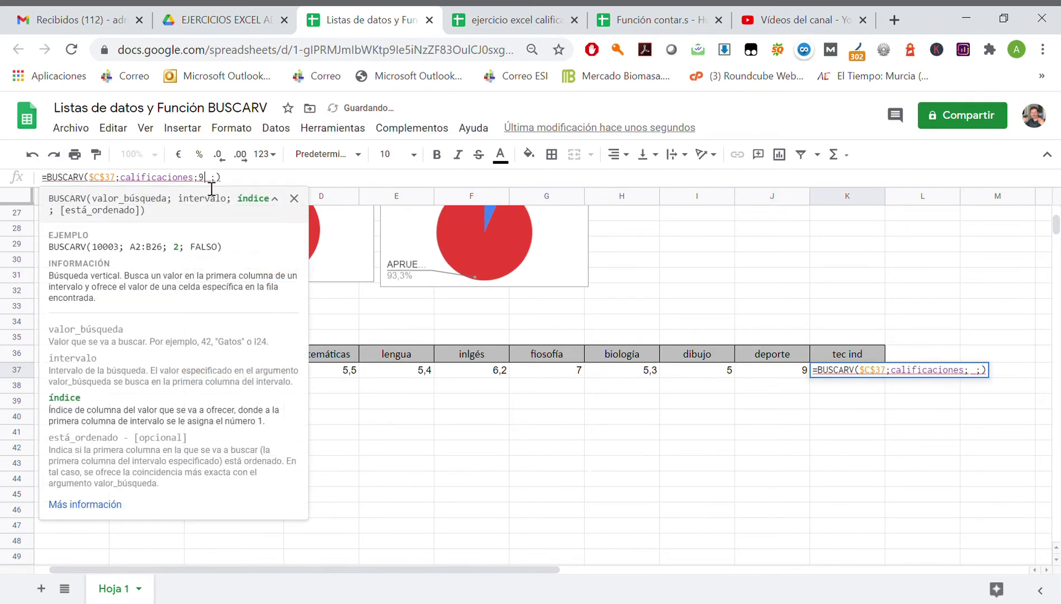
key("Tab")
Add column index 9 to K37's BUSCARV formula so tec ind shows 5,7.
left_click(828, 361)
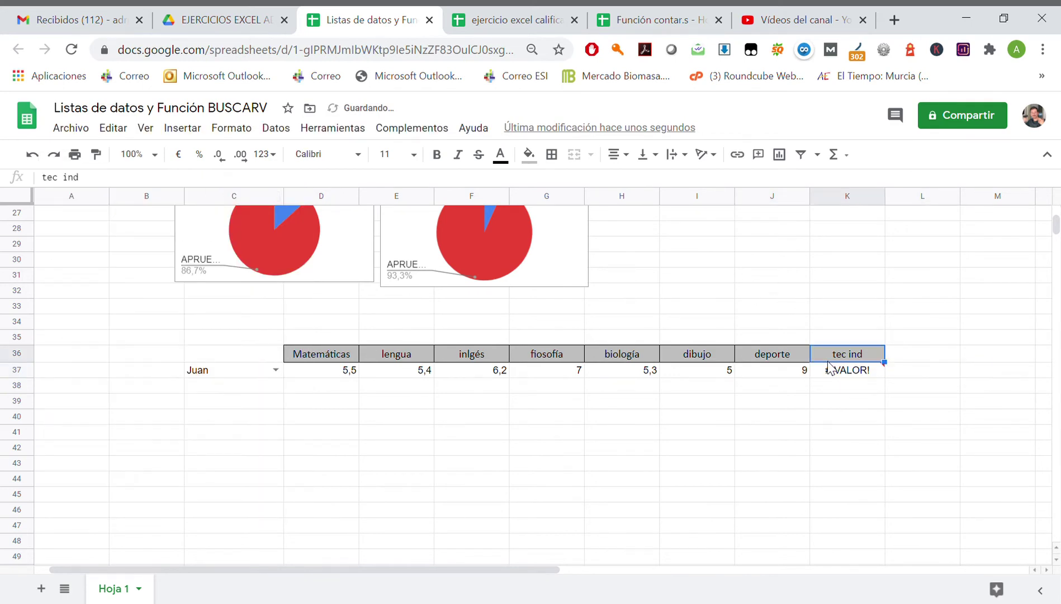
left_click(830, 370)
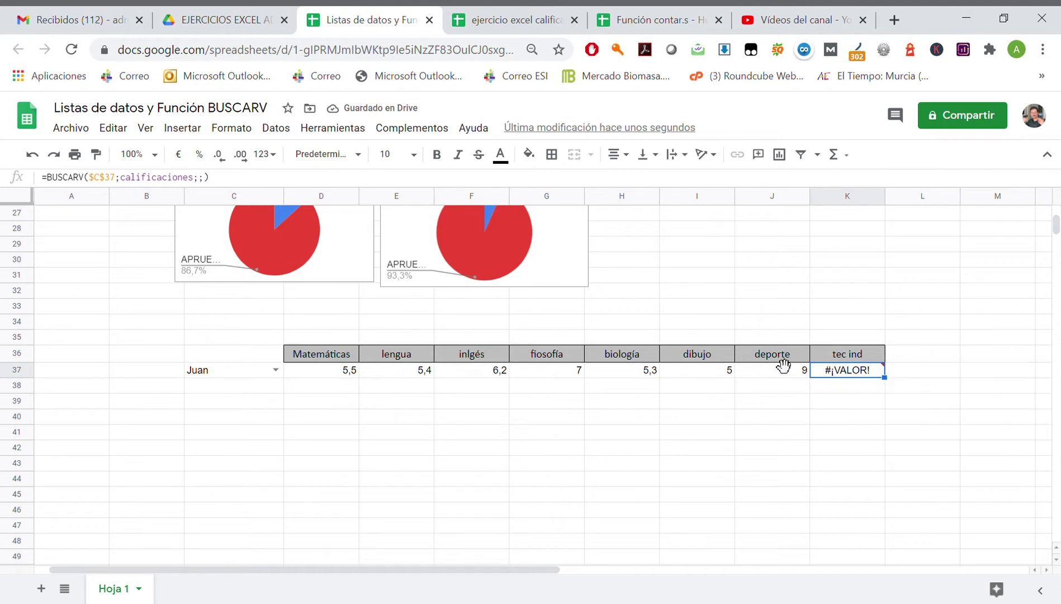
left_click(770, 374)
left_click(826, 374)
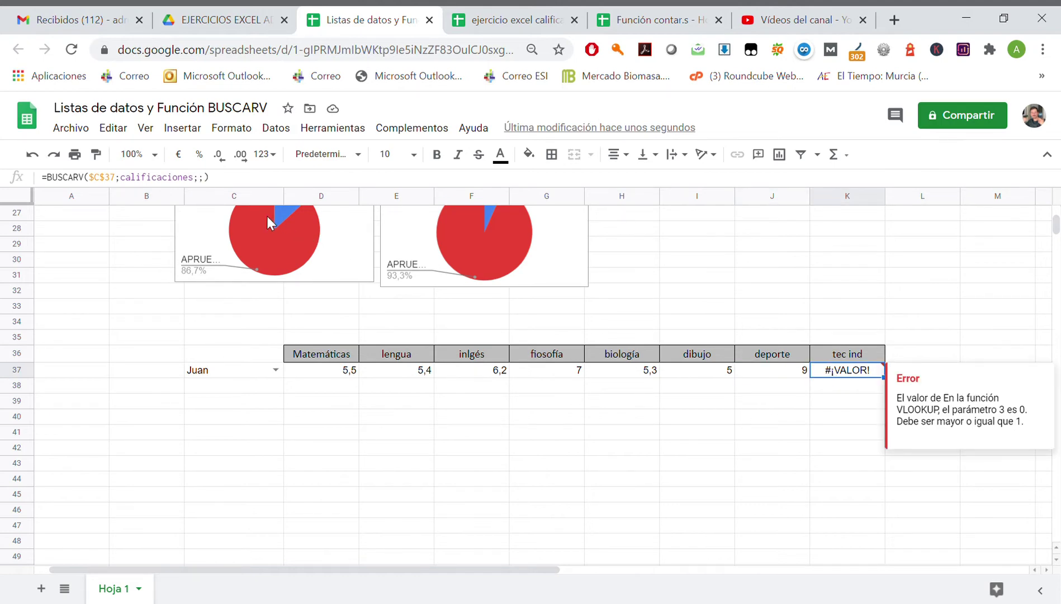
left_click(206, 185)
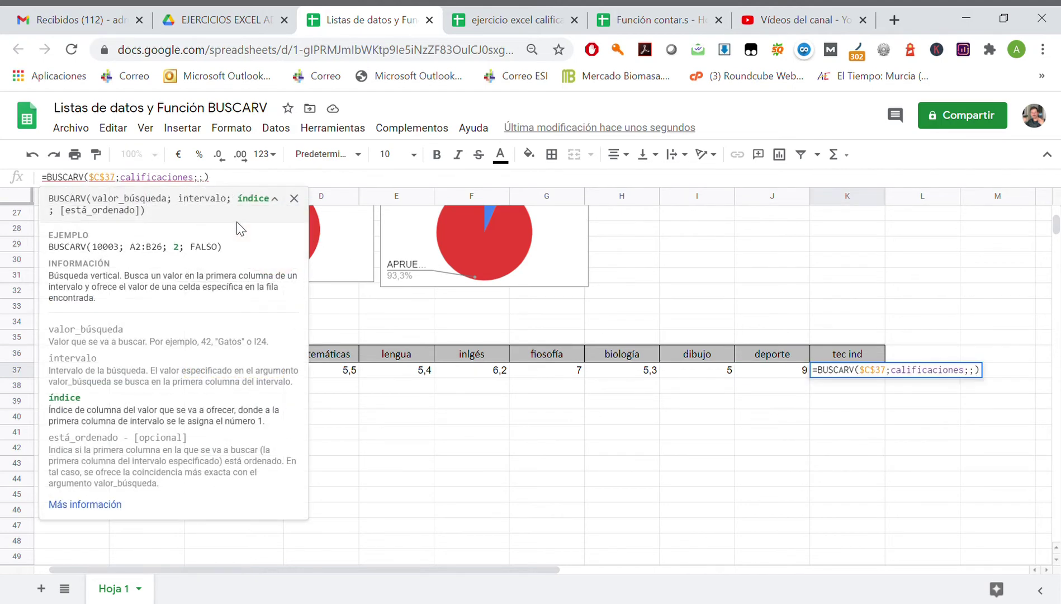
type("9")
key("Return")
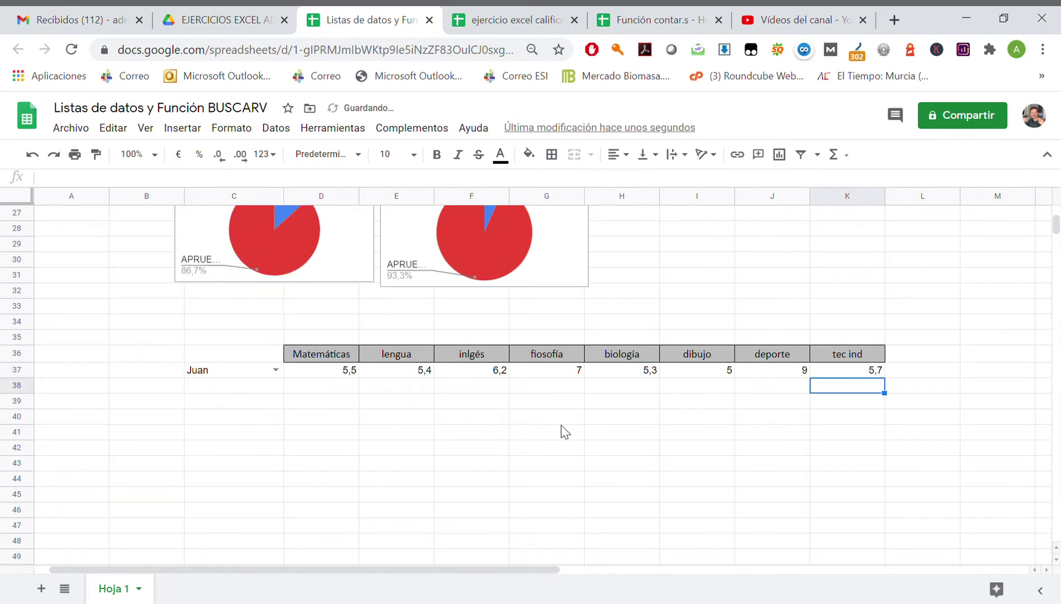
Pick Alejandro from the C37 student dropdown.
left_click(648, 371)
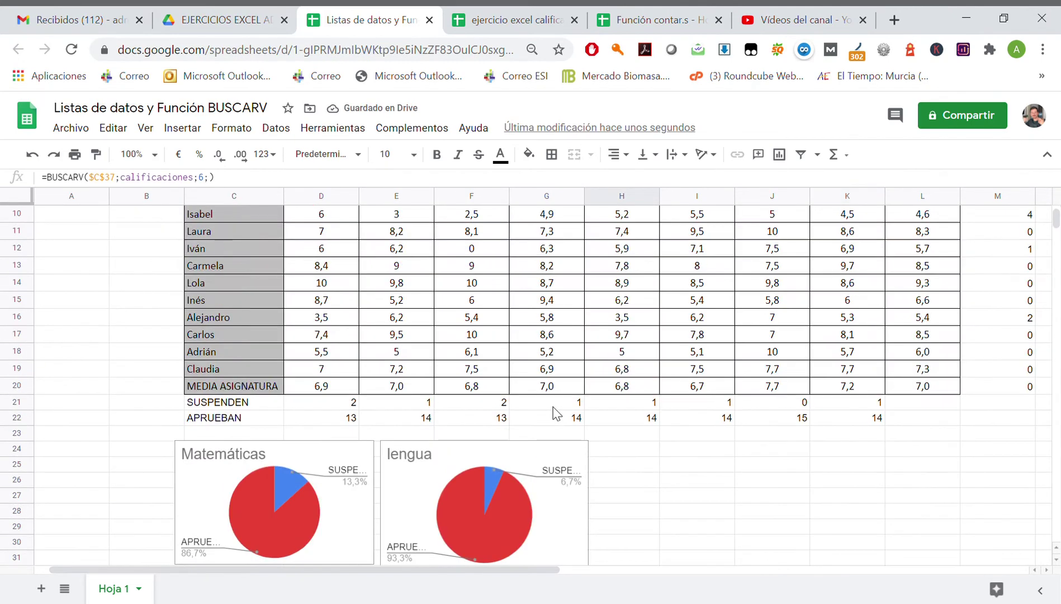
scroll(559, 409, "up", 6)
scroll(564, 407, "up", 2)
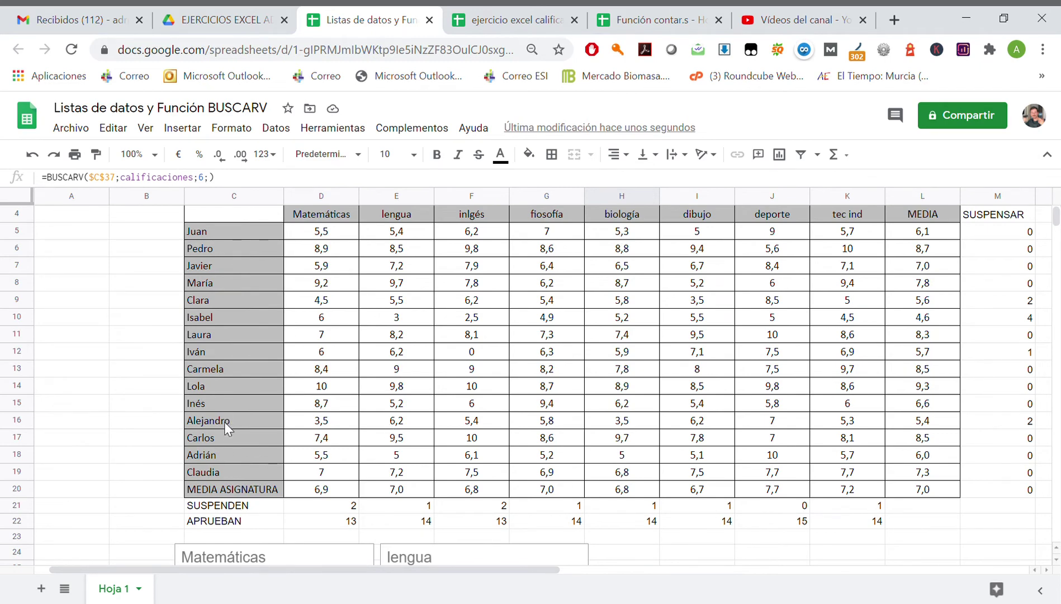
scroll(223, 420, "down", 8)
left_click(258, 380)
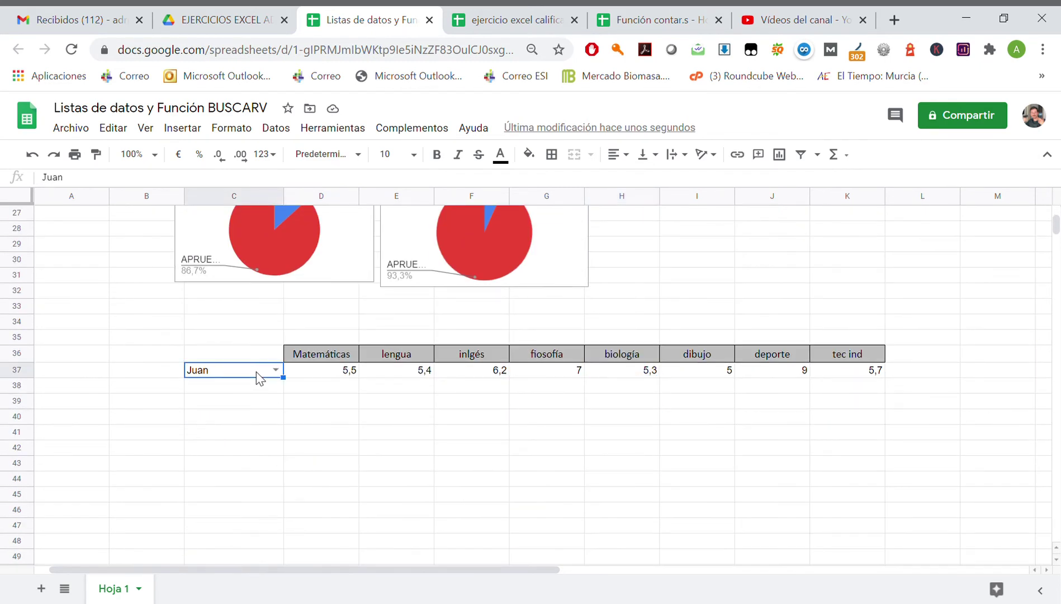
left_click(275, 373)
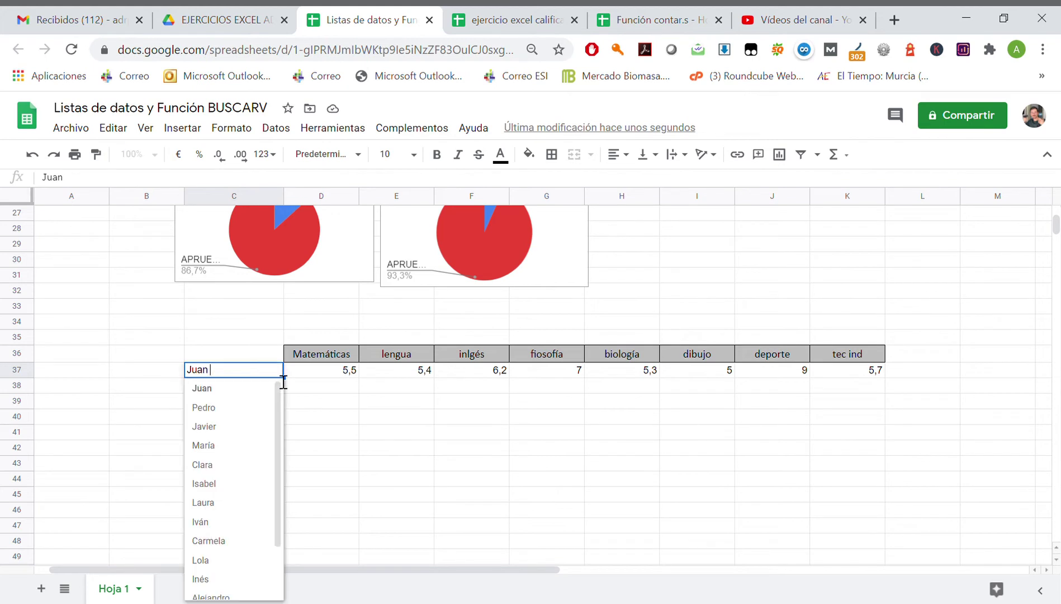
scroll(208, 537, "down", 2)
left_click(216, 532)
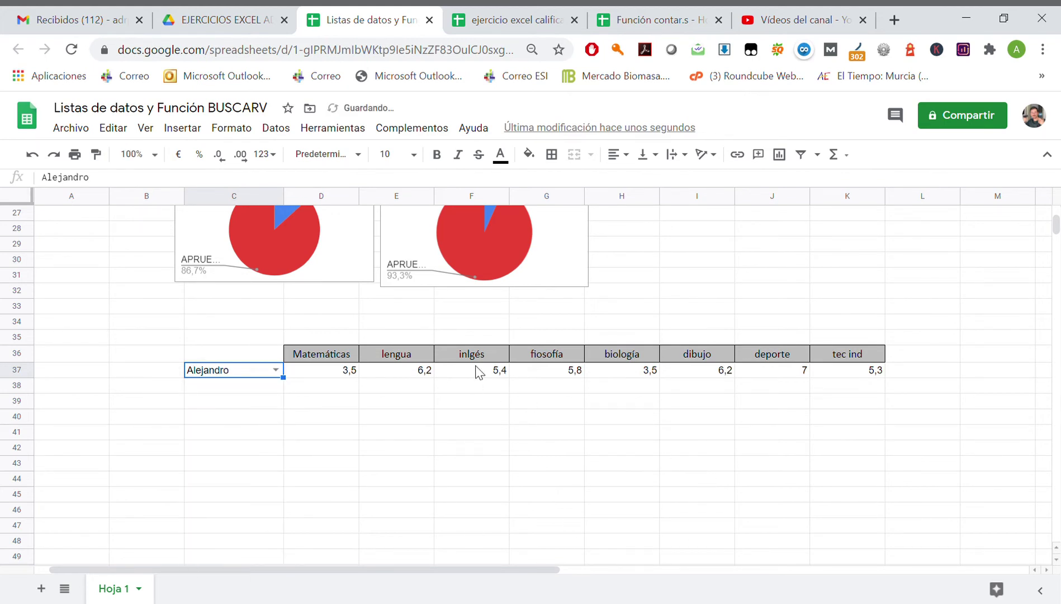
Compare the lookup results with the grades table, including Alejandro's fiosofía and Adrián's deporte 10.
left_click(538, 373)
scroll(538, 381, "up", 5)
scroll(538, 381, "up", 2)
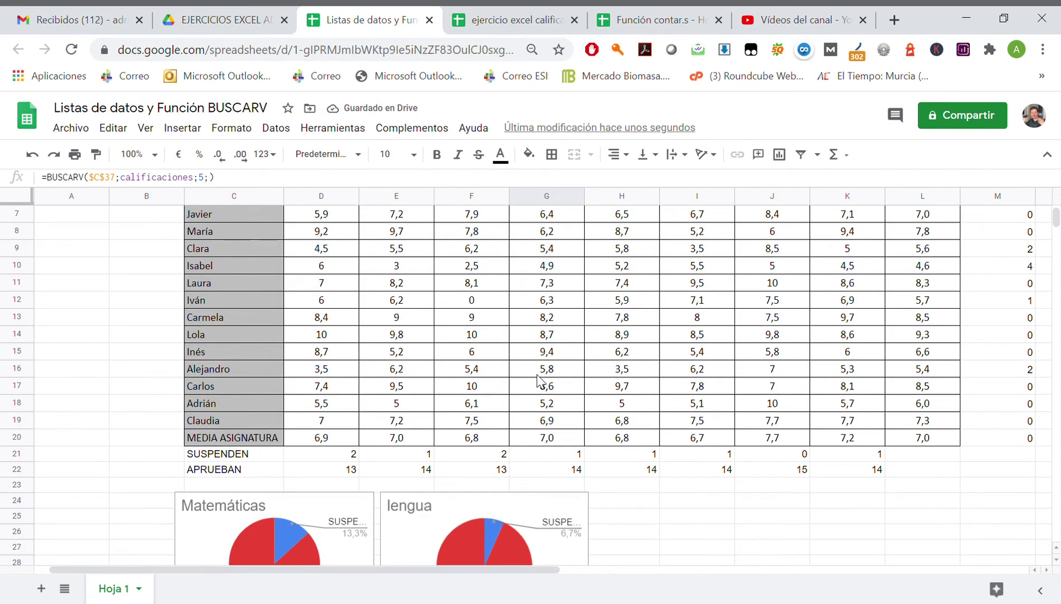
left_click(260, 367)
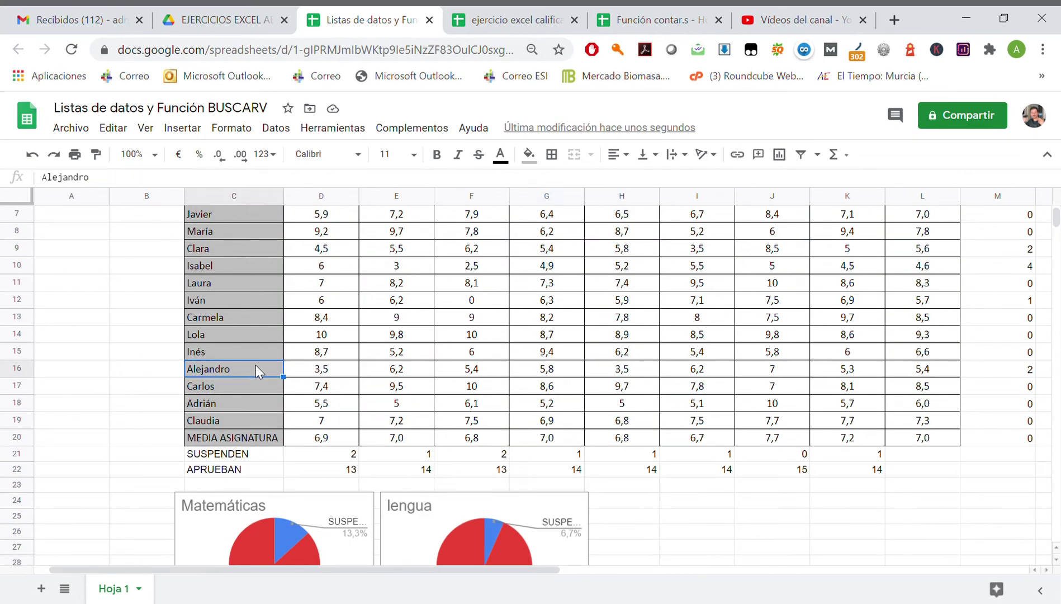
left_click(552, 373)
scroll(554, 376, "up", 2)
scroll(555, 378, "down", 6)
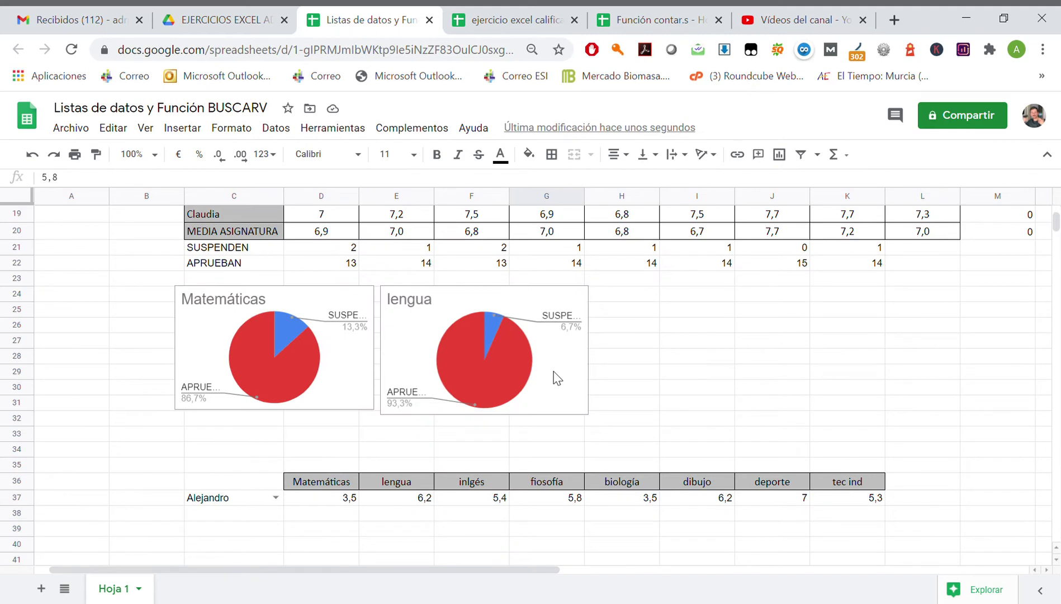
scroll(296, 294, "up", 2)
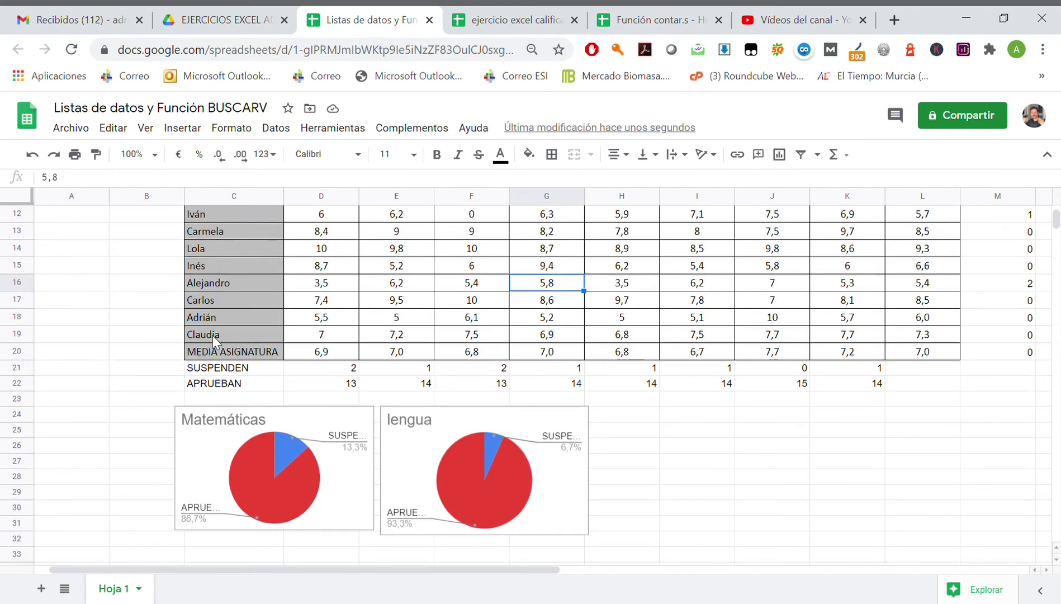
left_click(233, 319)
left_click(777, 316)
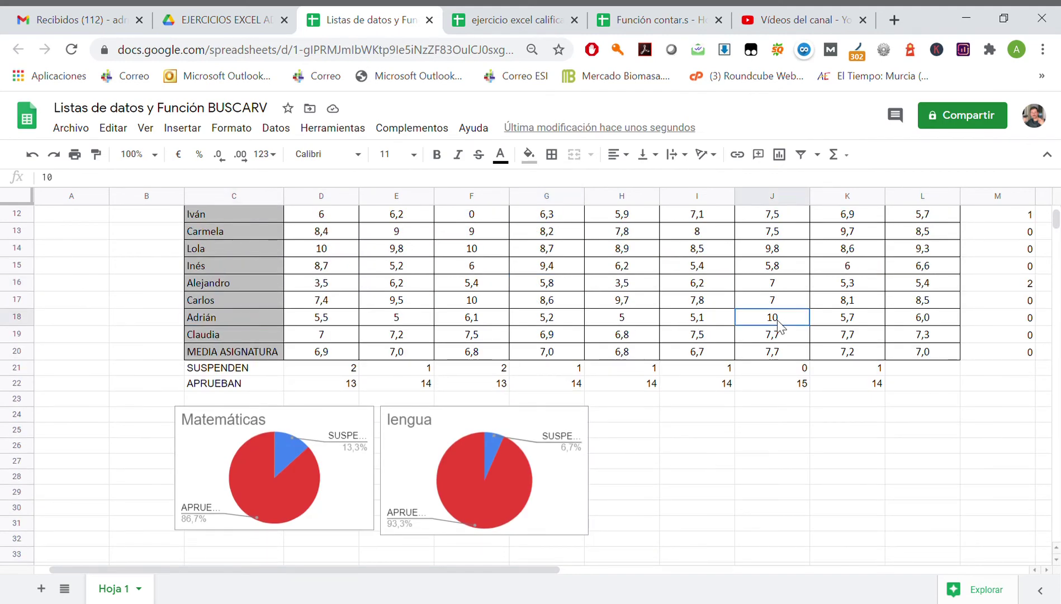
Switch the C37 dropdown to Adrián.
scroll(779, 322, "up", 3)
scroll(780, 321, "up", 1)
scroll(781, 327, "down", 5)
scroll(779, 325, "down", 1)
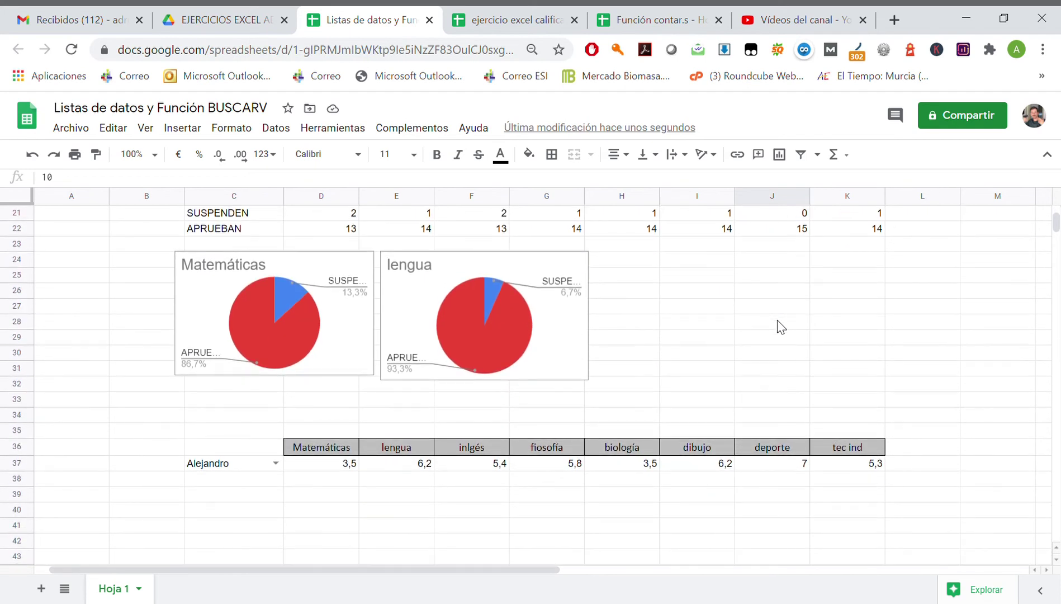
left_click(275, 463)
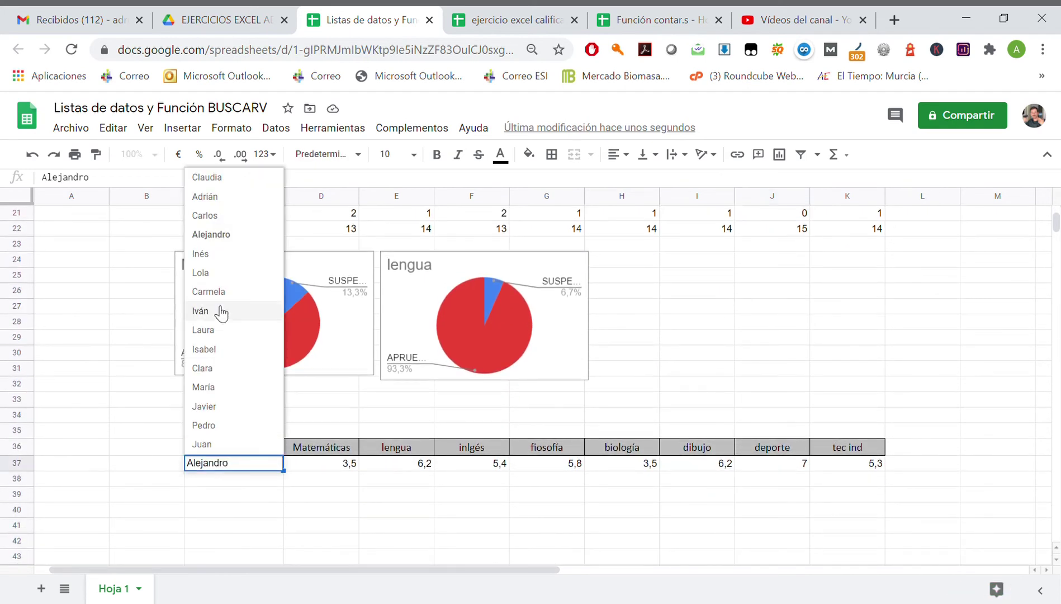
left_click(231, 196)
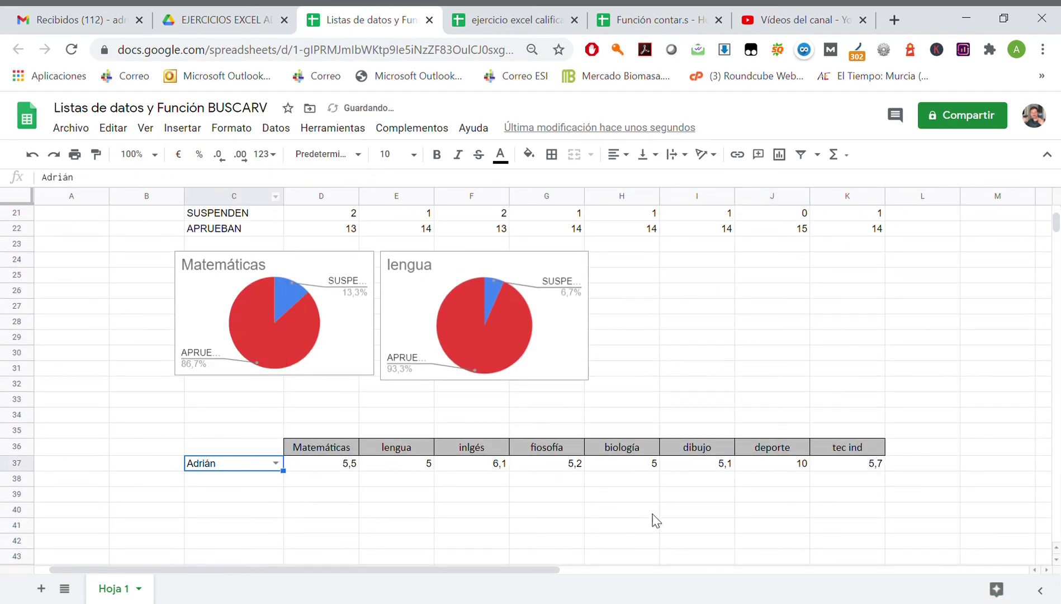
left_click(472, 527)
left_click(219, 479)
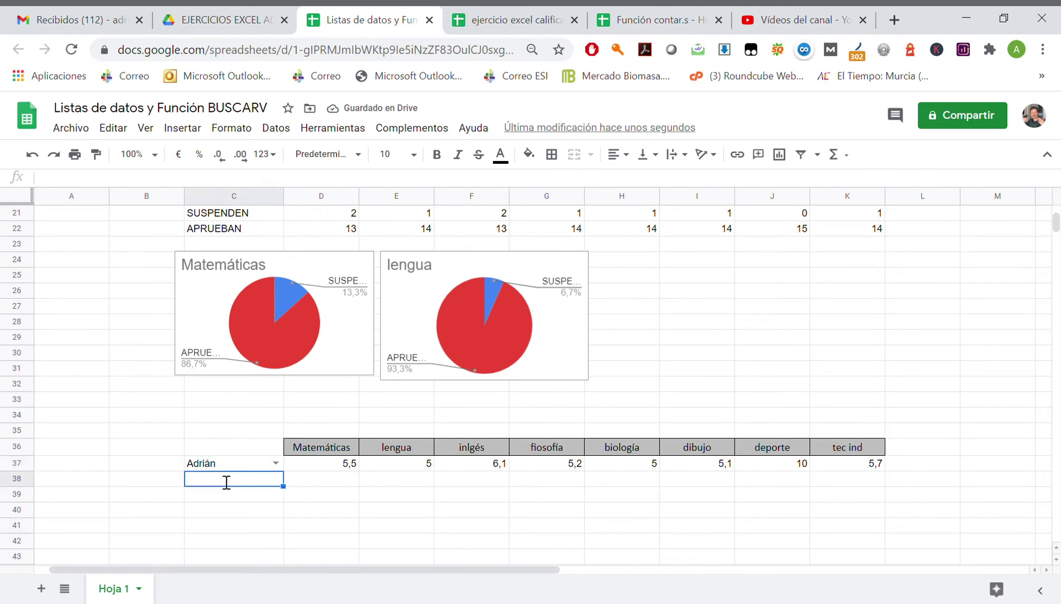
Enter the label 'Aprobado' in C38.
type("Aprobea")
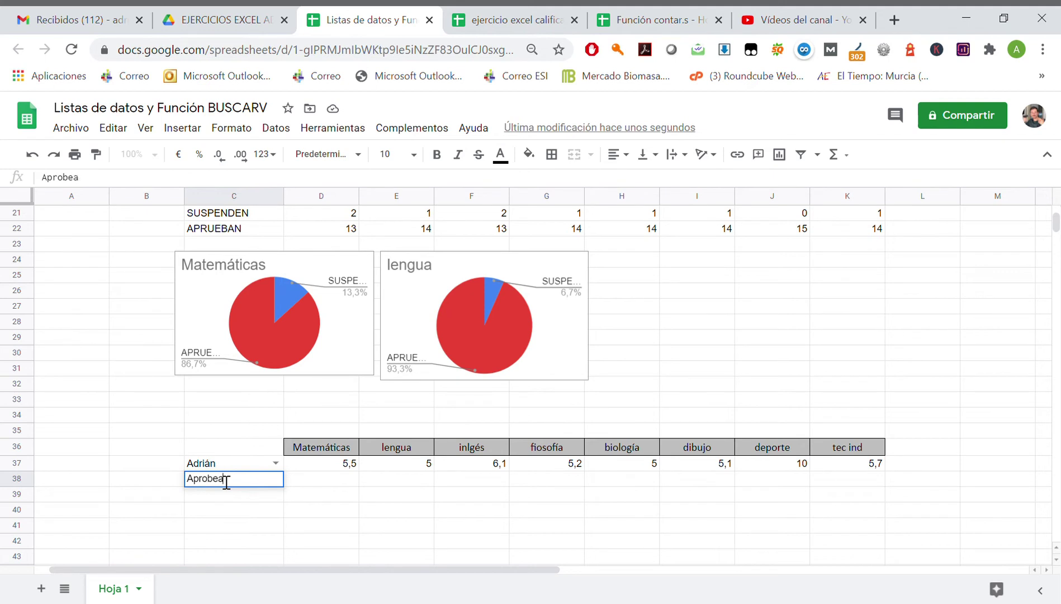
key("BackSpace")
key("BackSpace")
type("ado")
key("Return")
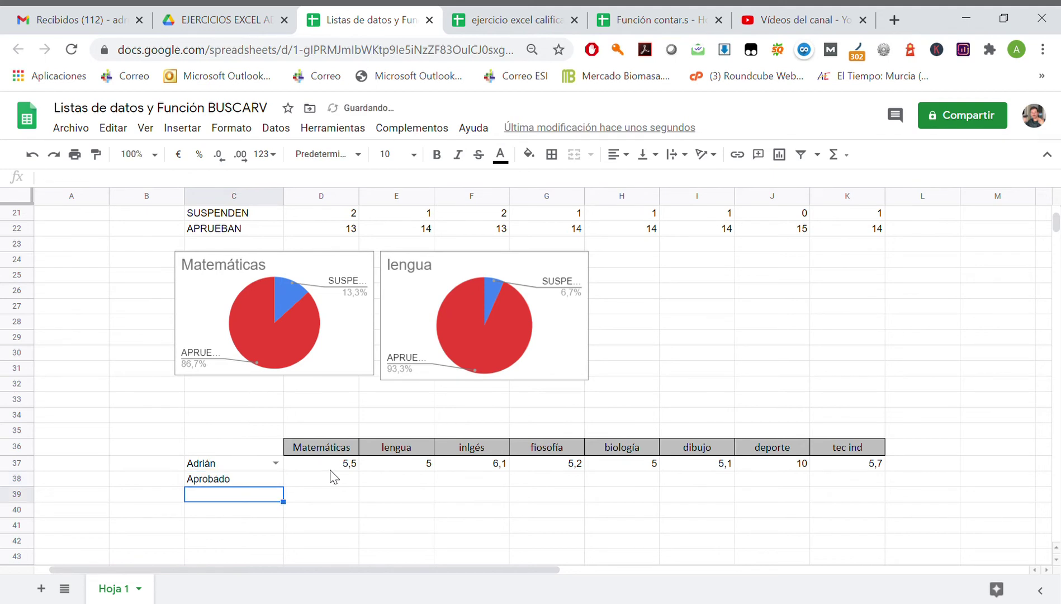
Put a pass mark of 5 in D38 and fill it across to K38.
left_click(330, 469)
left_click(331, 480)
type("5")
key("Return")
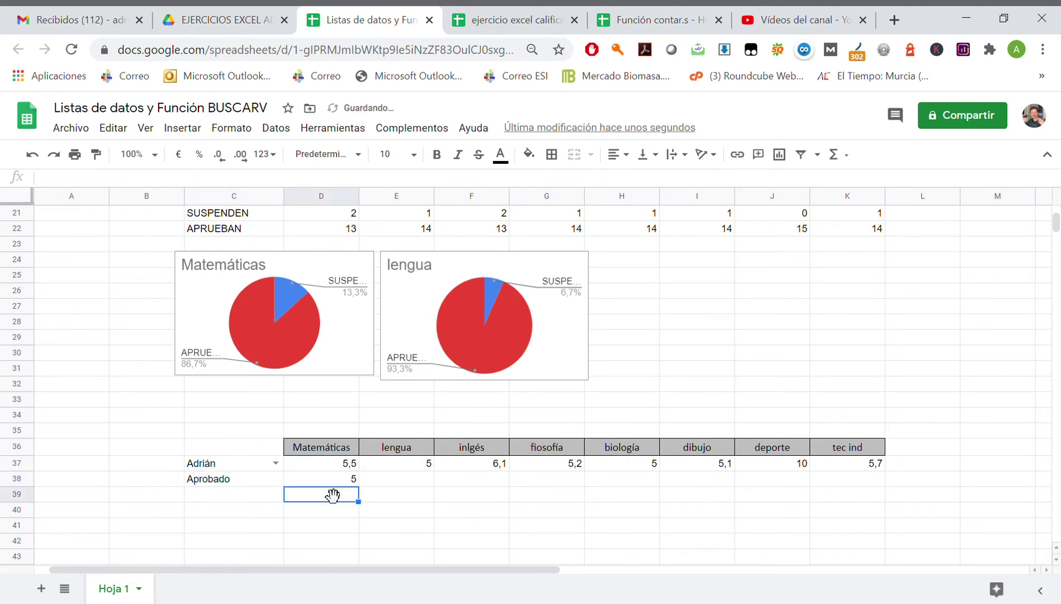
left_click(340, 481)
left_click_drag(359, 486, 861, 482)
left_click(248, 450)
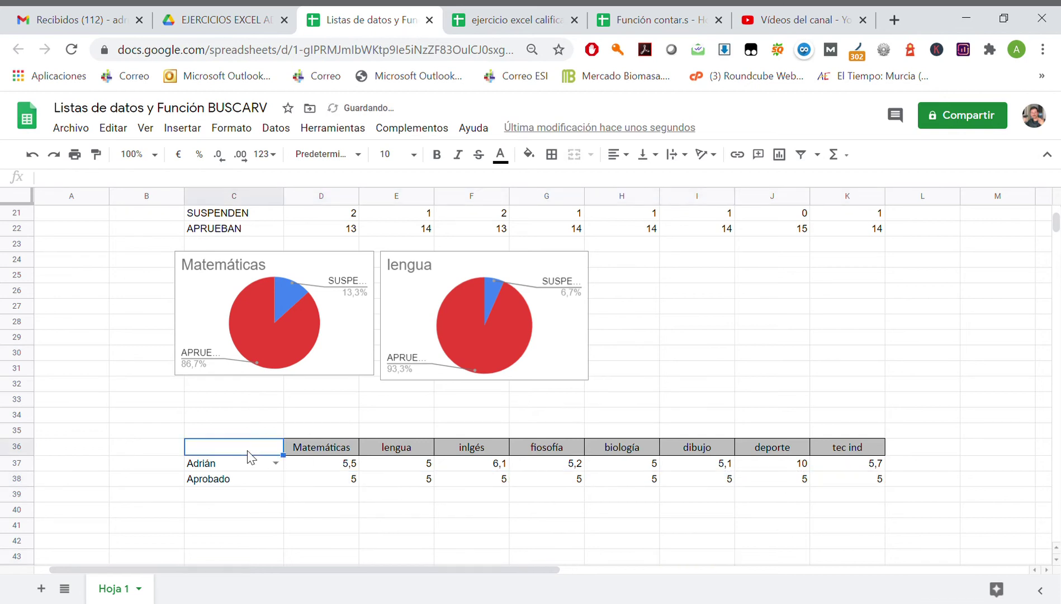
Insert a chart from the selected range C36:K38 via Insertar > Gráfico.
left_click(866, 484, "shift")
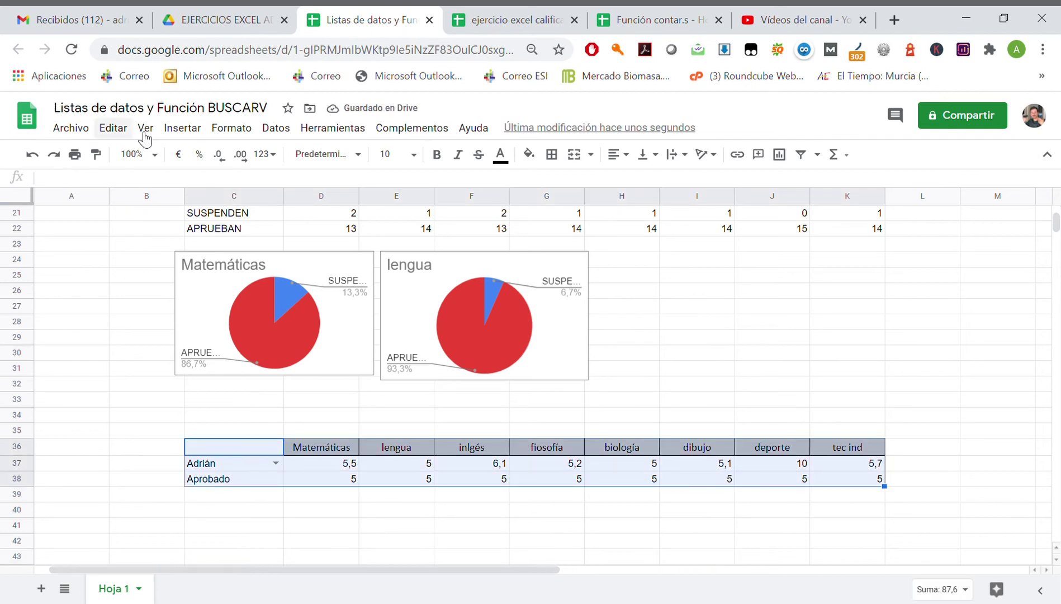
left_click(182, 129)
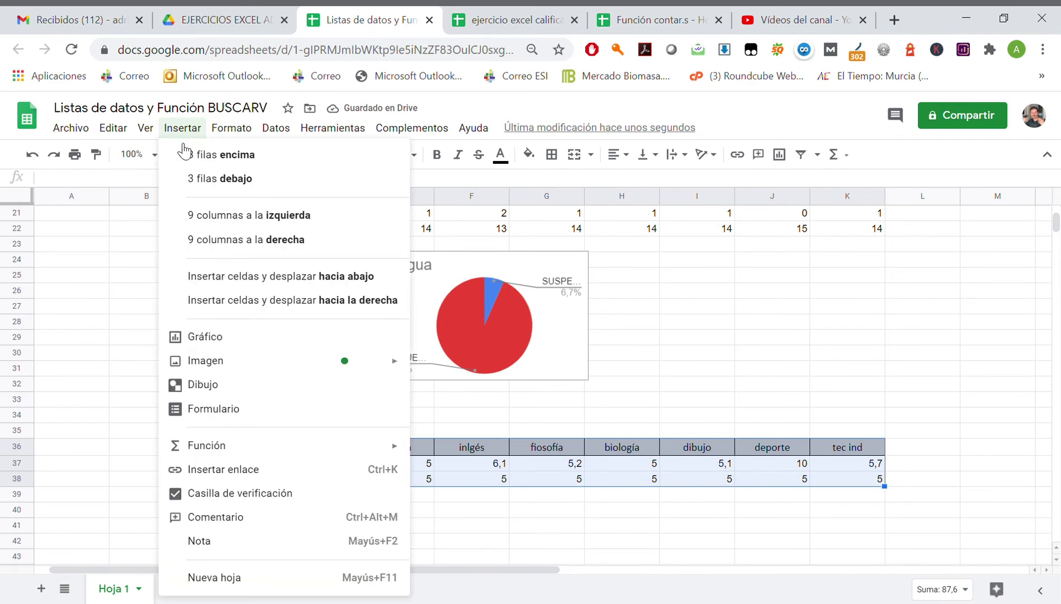
left_click(246, 337)
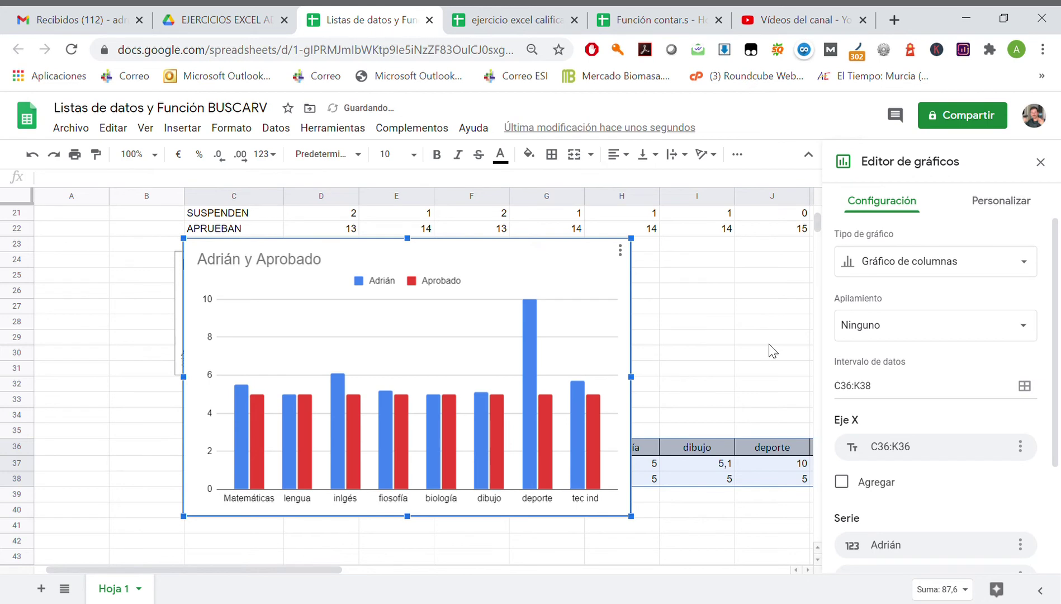
scroll(995, 356, "down", 3)
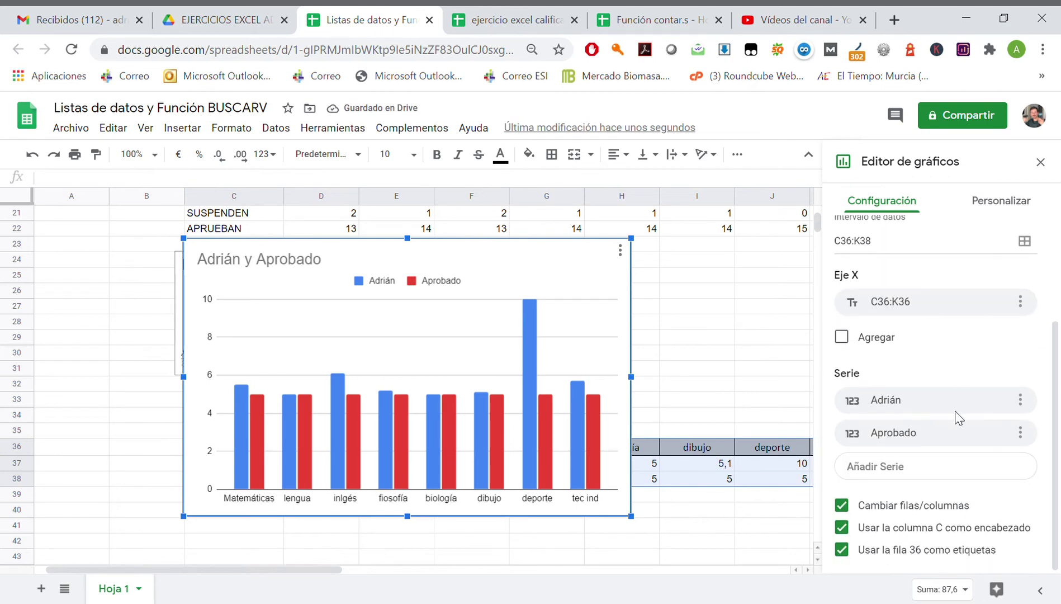
scroll(959, 418, "up", 3)
Set the chart type to Gráfico radial and move the chart below the table.
left_click(988, 270)
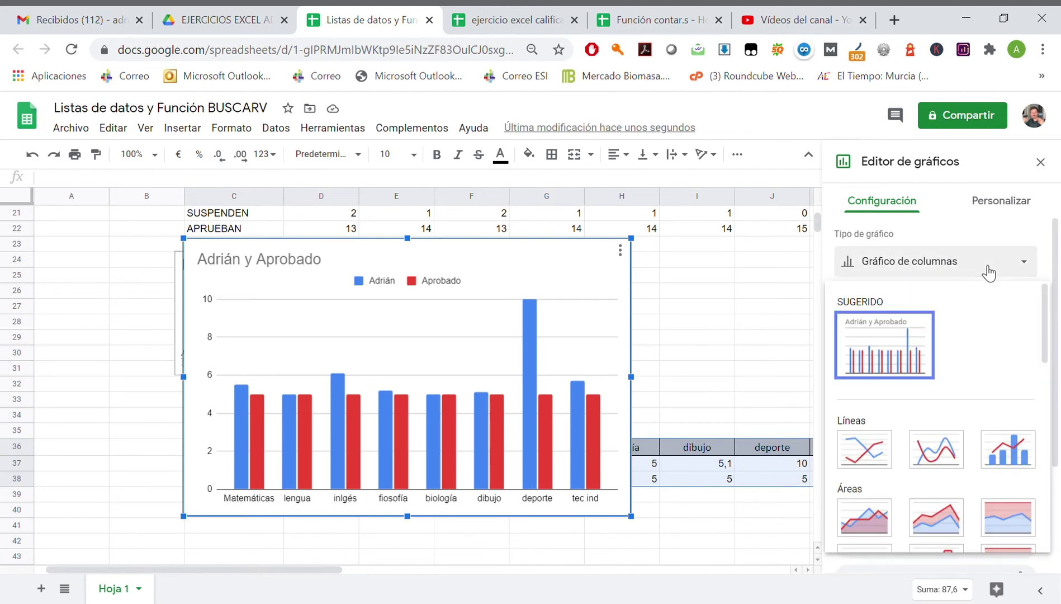
scroll(925, 422, "down", 3)
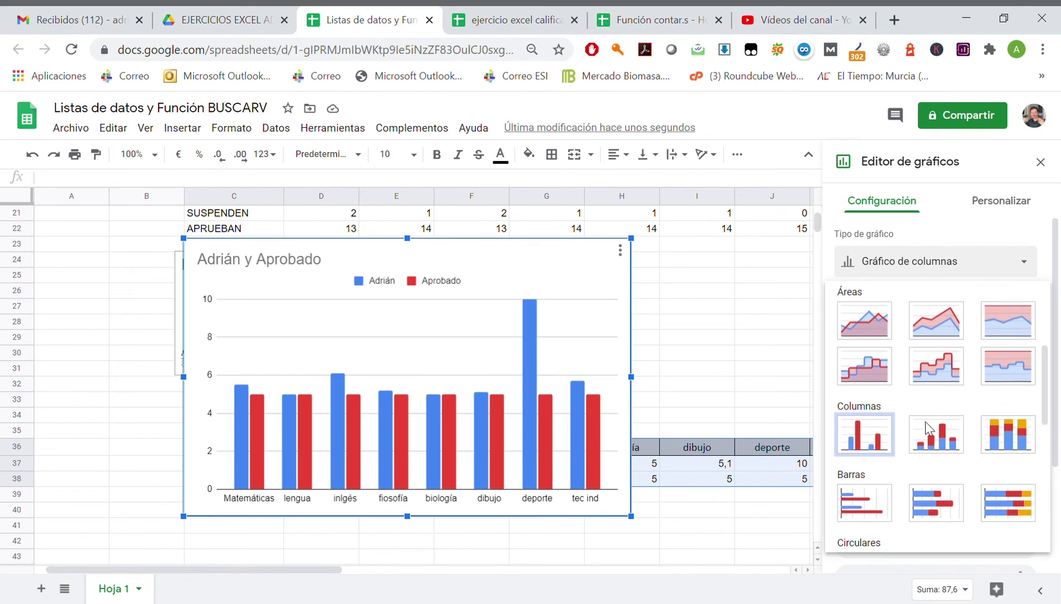
scroll(925, 422, "down", 4)
scroll(927, 428, "down", 1)
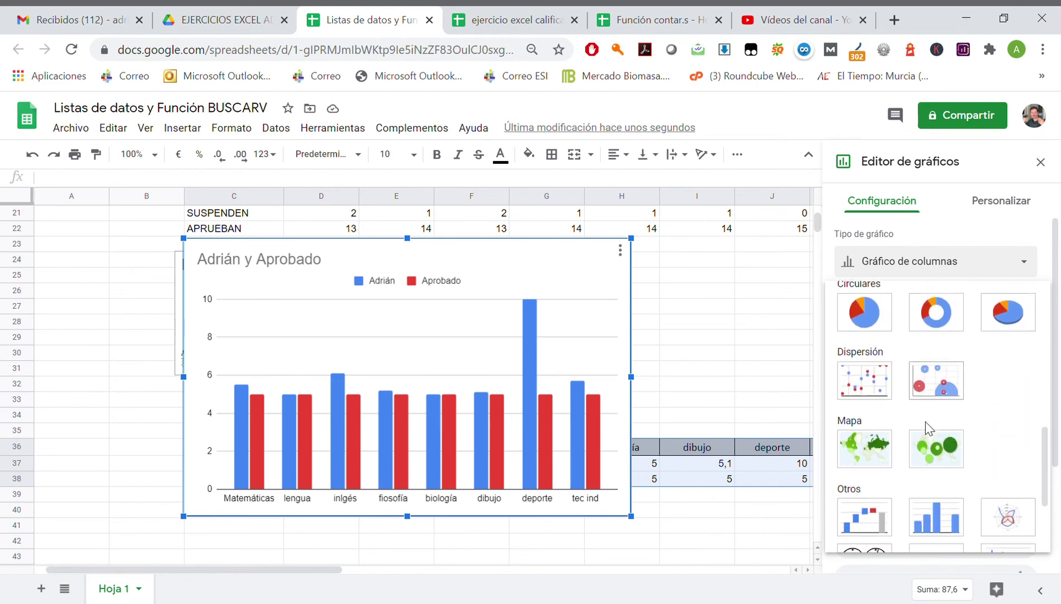
scroll(928, 427, "down", 2)
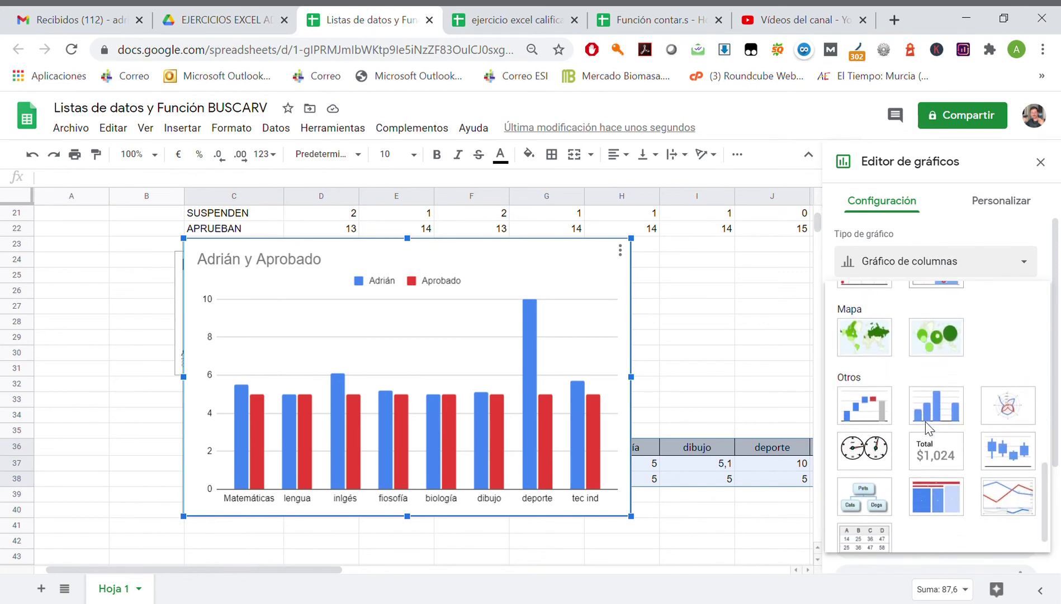
left_click(1007, 416)
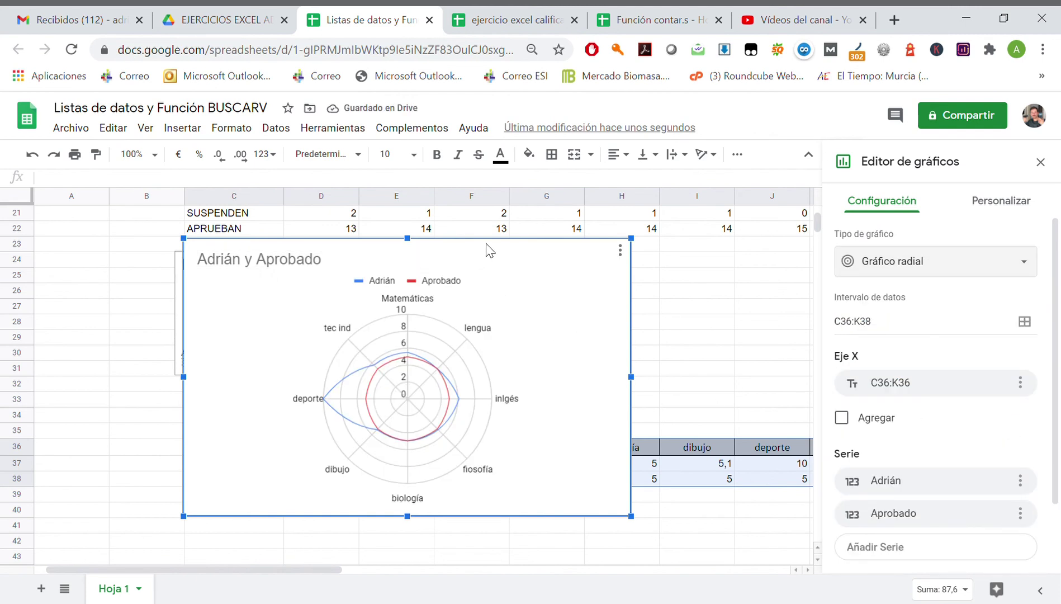
left_click_drag(487, 250, 488, 520)
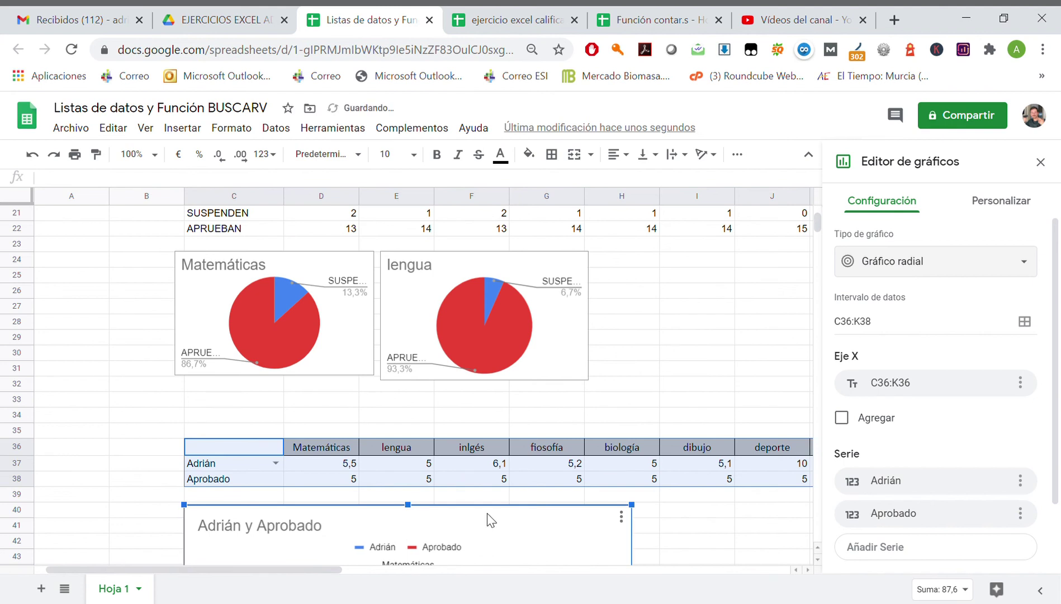
scroll(564, 439, "down", 3)
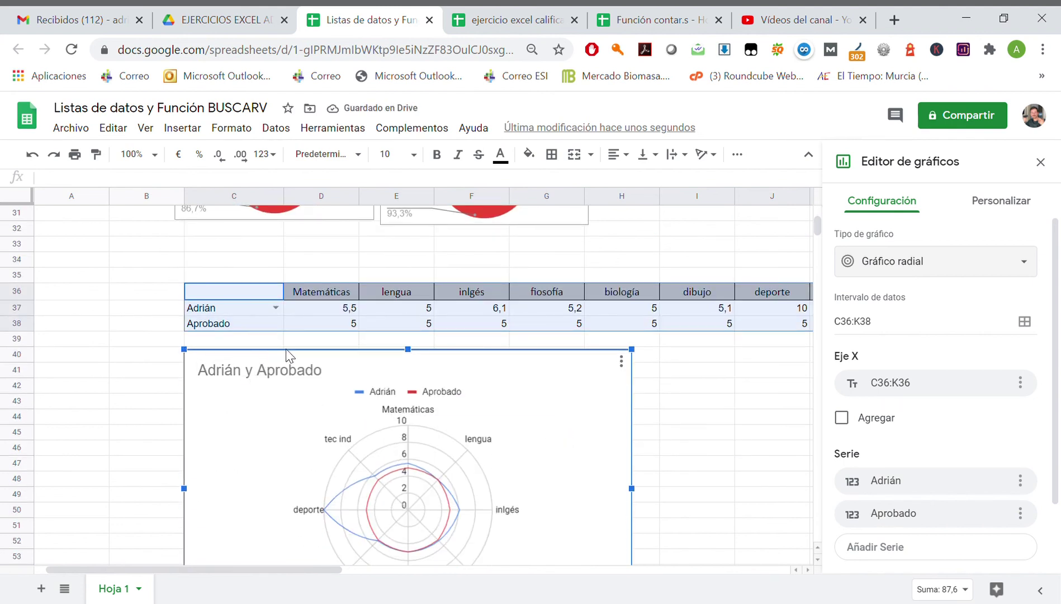
scroll(356, 428, "down", 2)
scroll(357, 428, "up", 1)
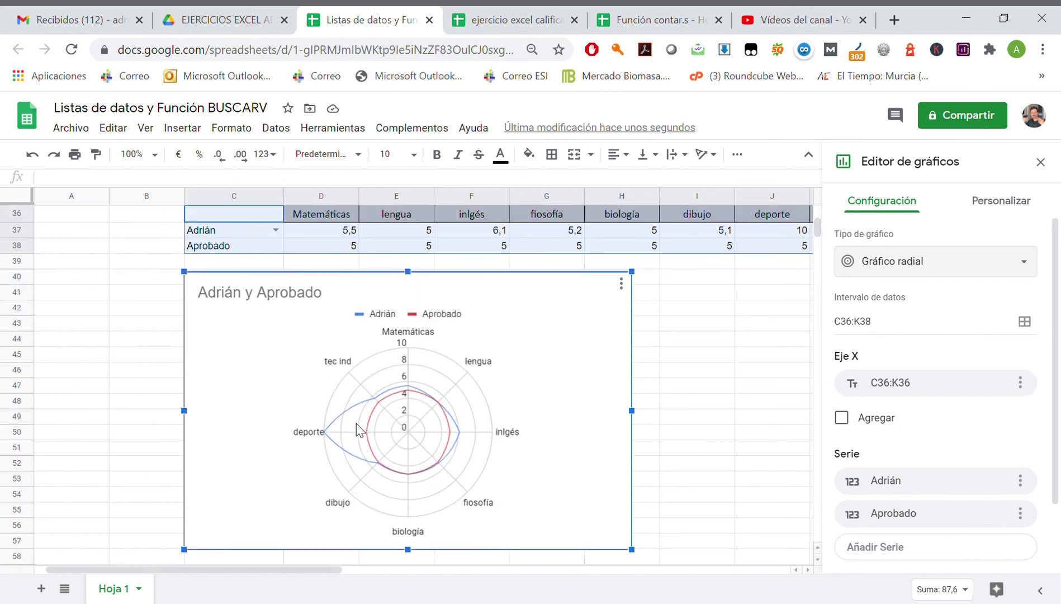
Switch the C37 student dropdown through two other students to the final one, then deselect.
left_click(275, 231)
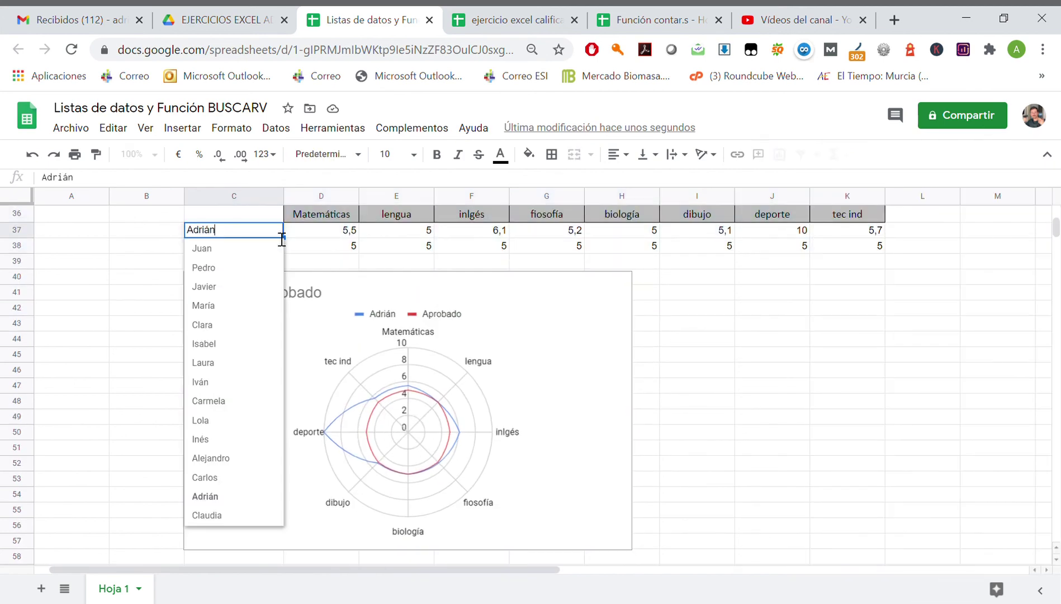
left_click(235, 325)
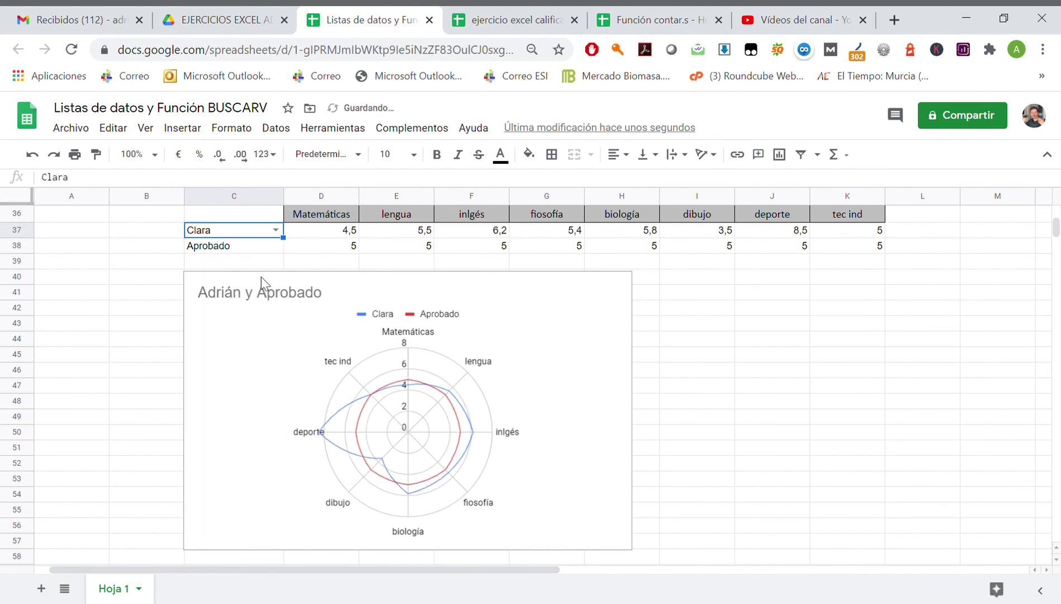
left_click(275, 230)
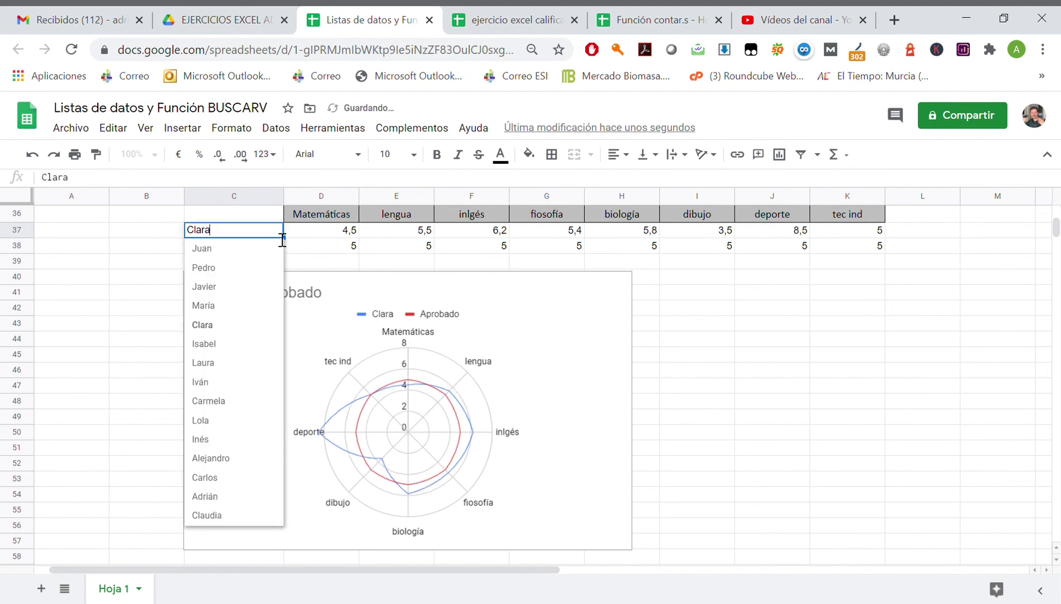
left_click(234, 460)
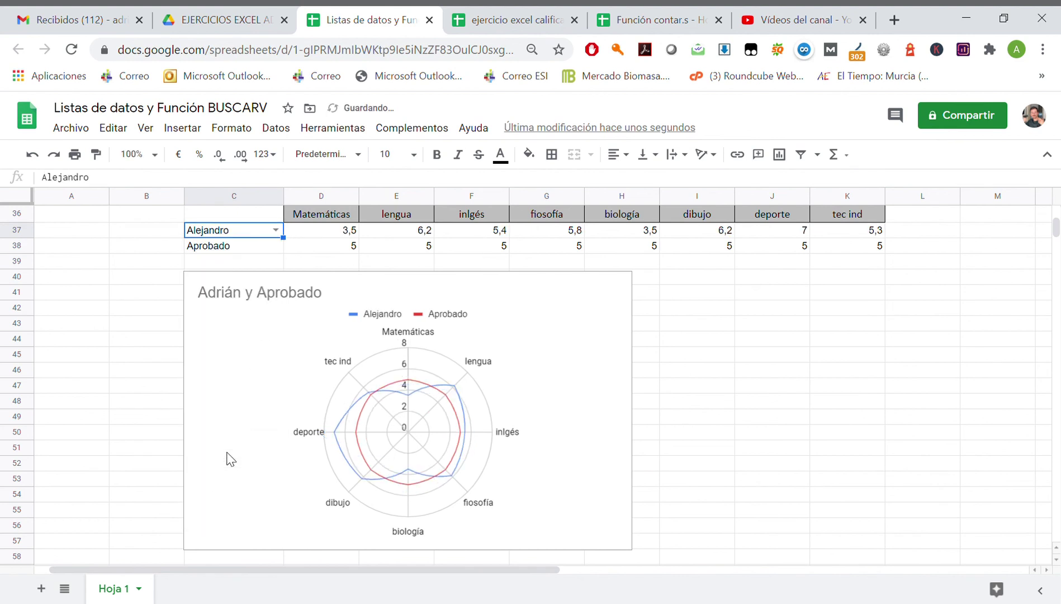
left_click(275, 230)
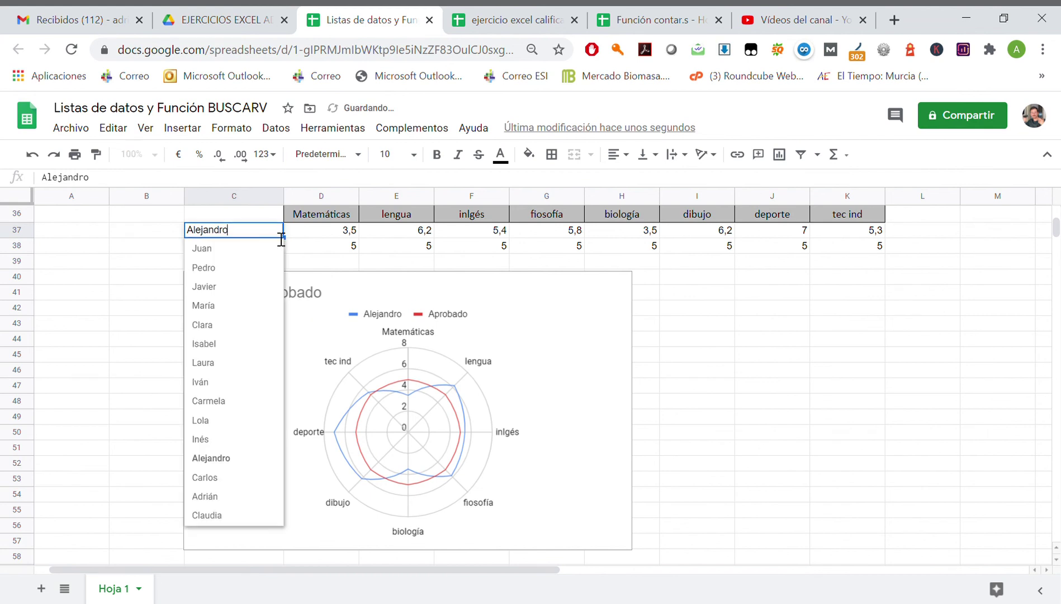
left_click(212, 266)
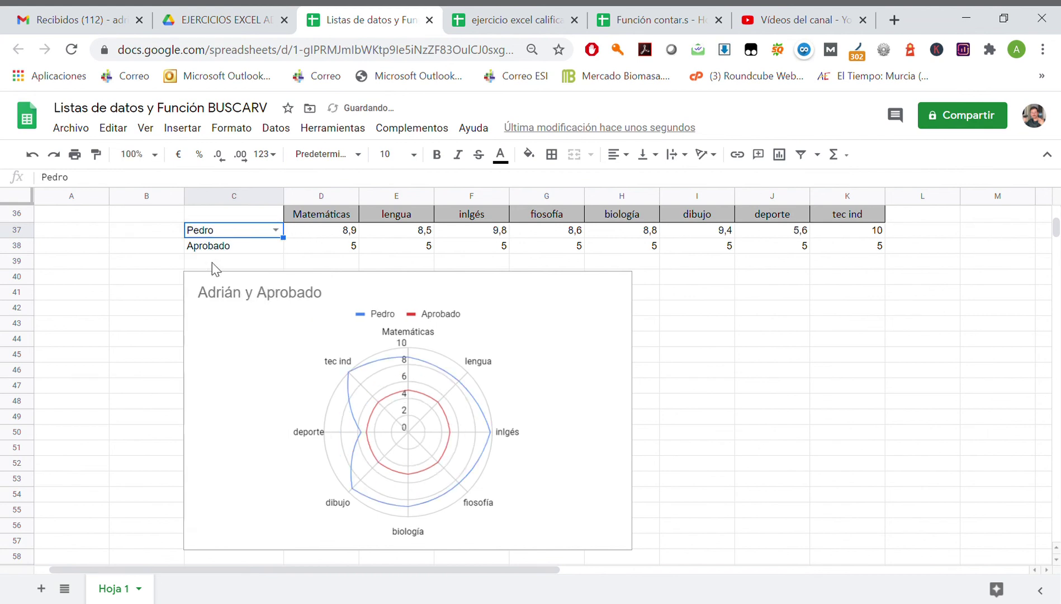
left_click(769, 480)
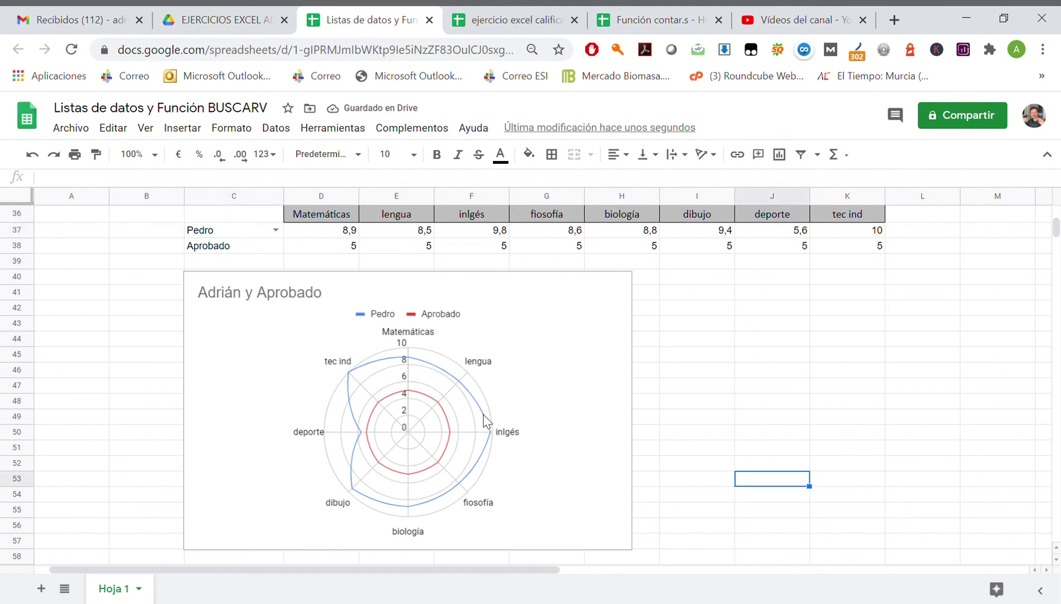